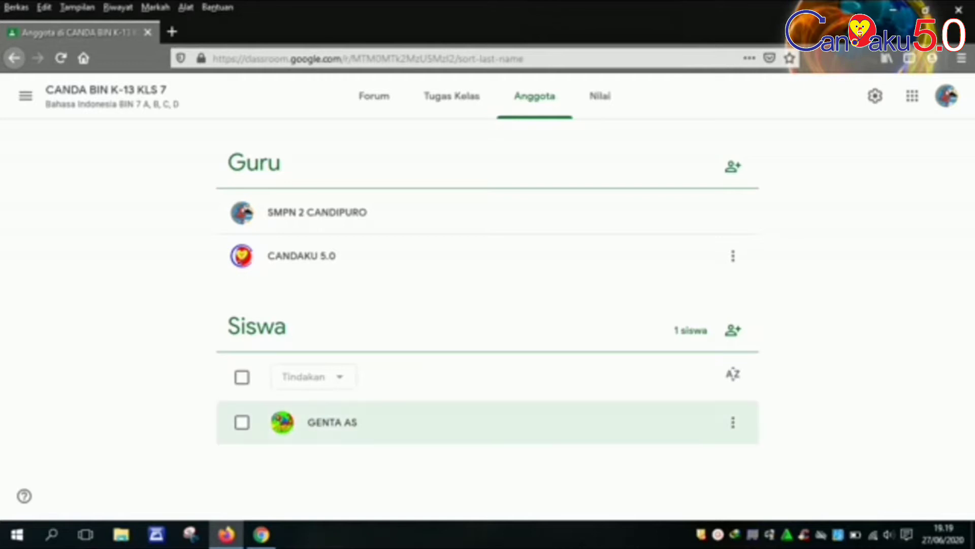
# Review the actions available for the enrolled student and for the co-teacher CANDAKU 5.0 on the class members page.
pyautogui.click(733, 423)
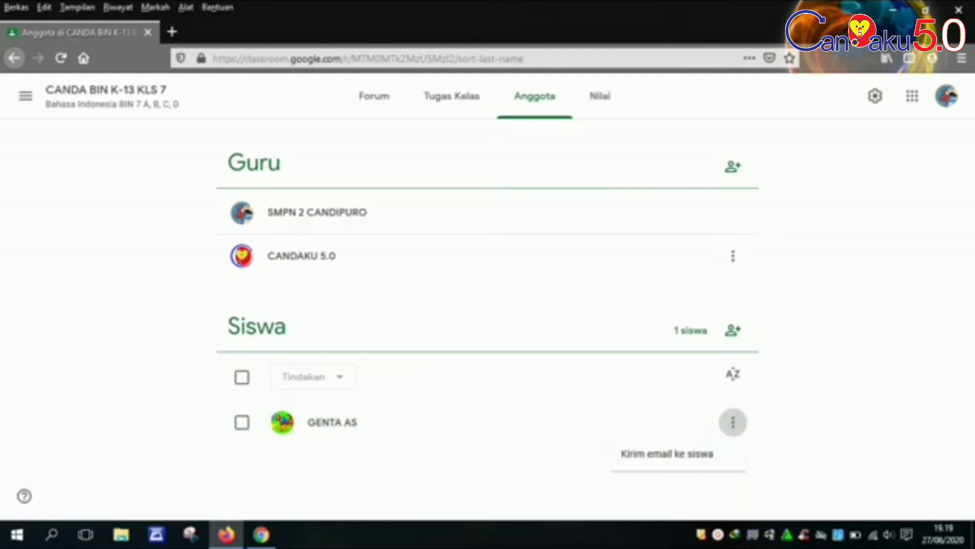
pyautogui.click(242, 422)
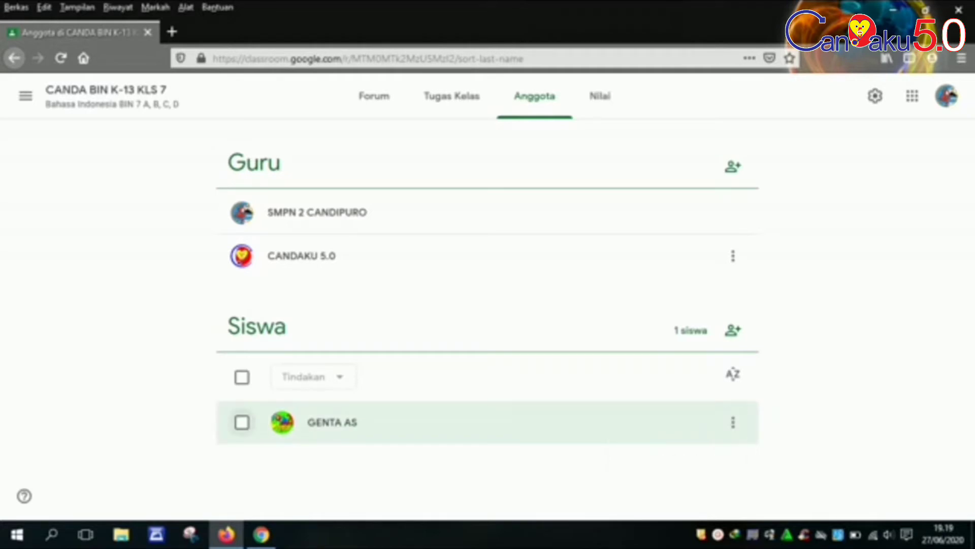
pyautogui.click(242, 422)
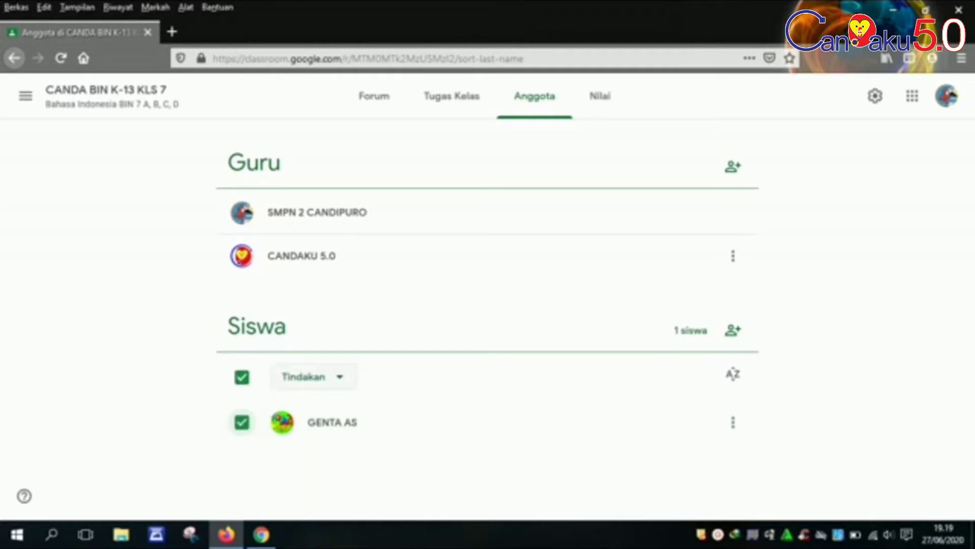
pyautogui.click(310, 377)
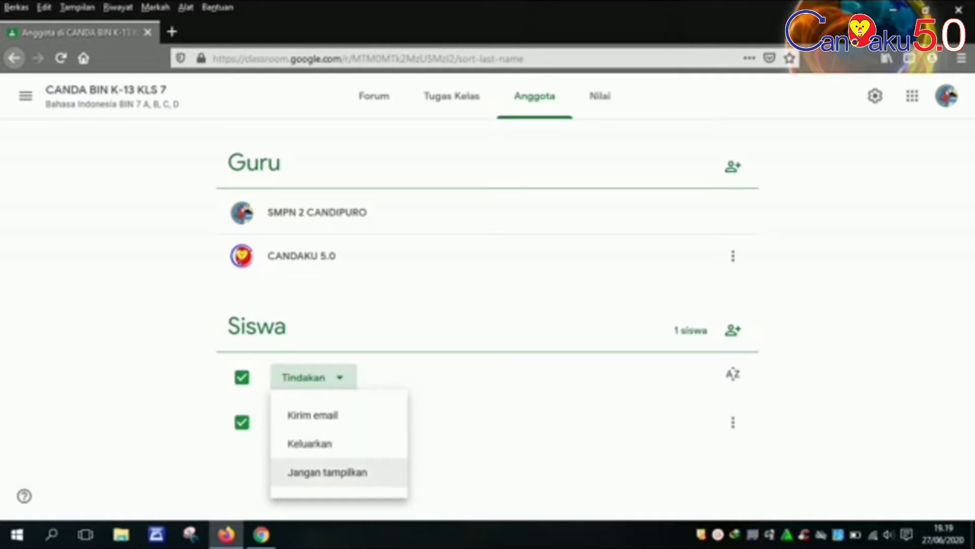
pyautogui.click(457, 468)
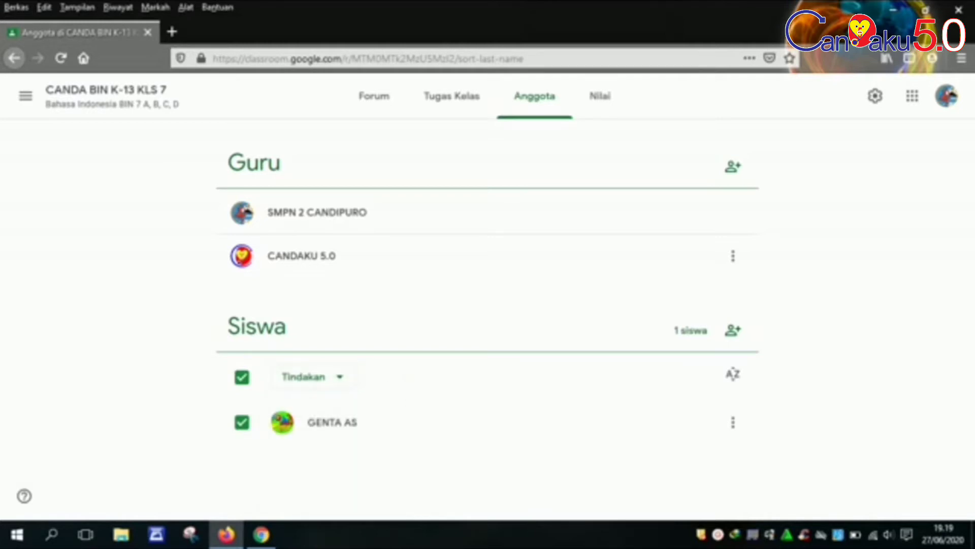
pyautogui.click(733, 255)
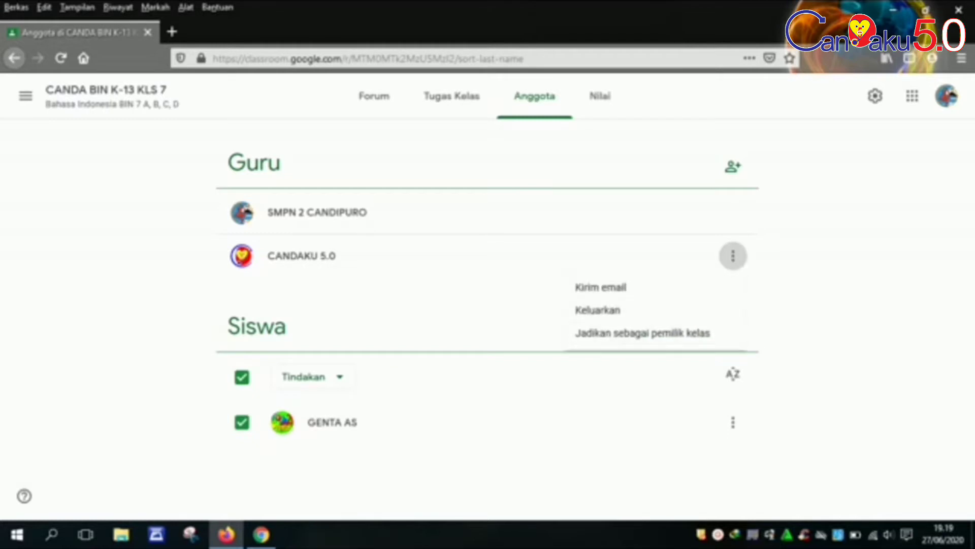
pyautogui.click(518, 407)
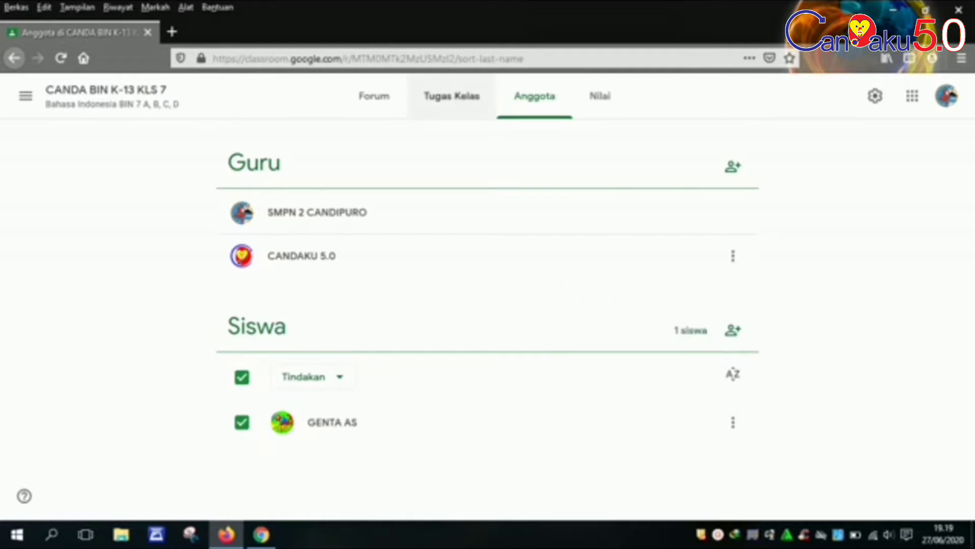
# Start a new assignment (Tugas) in the Tugas Kelas section of the class.
pyautogui.click(451, 96)
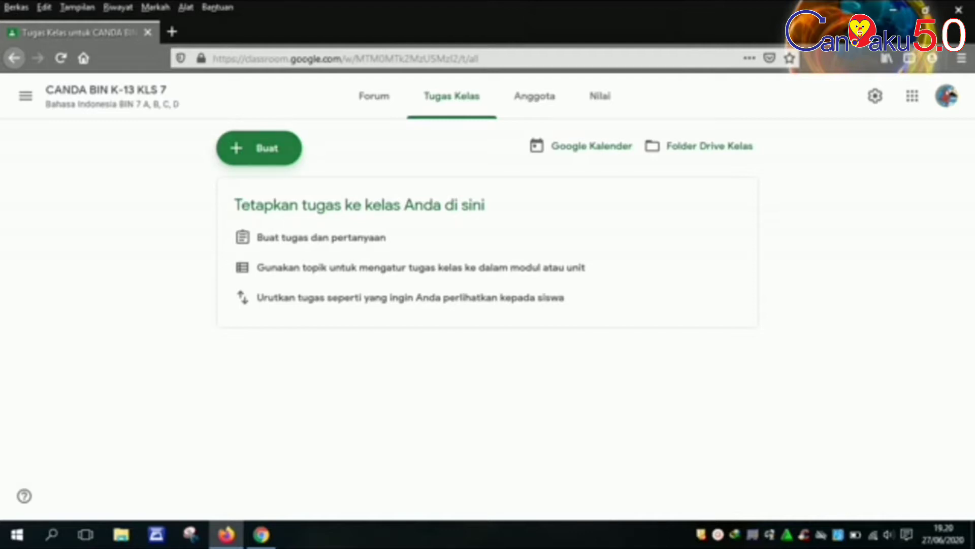
pyautogui.click(259, 148)
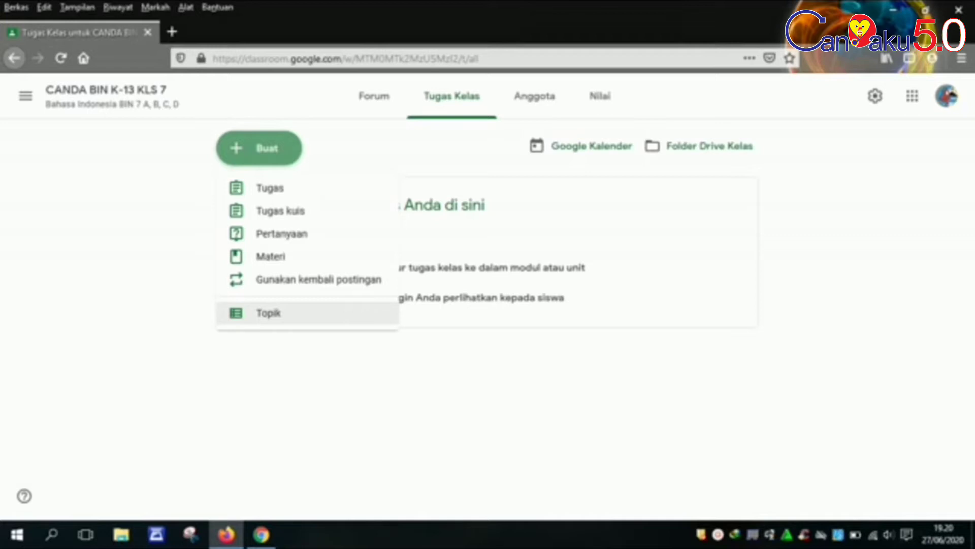
pyautogui.click(268, 313)
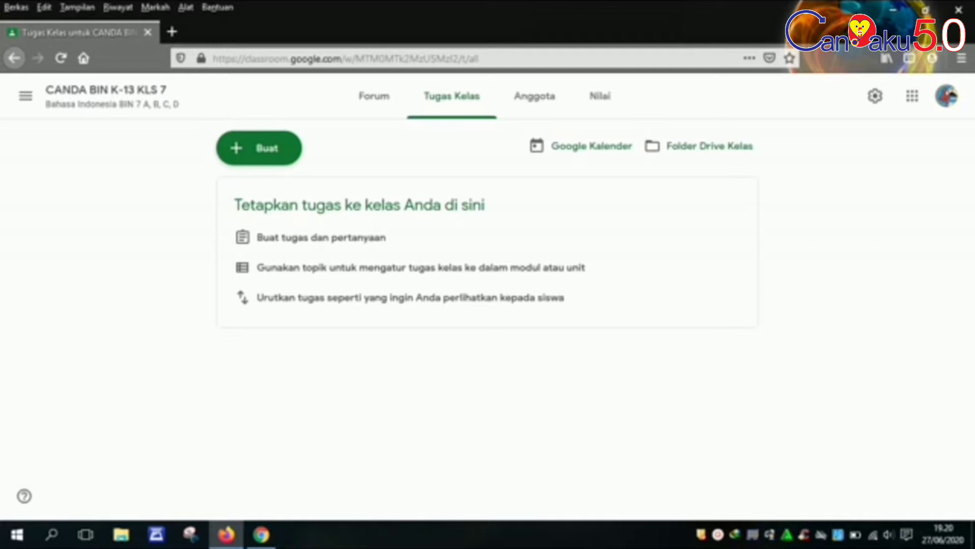
pyautogui.click(259, 148)
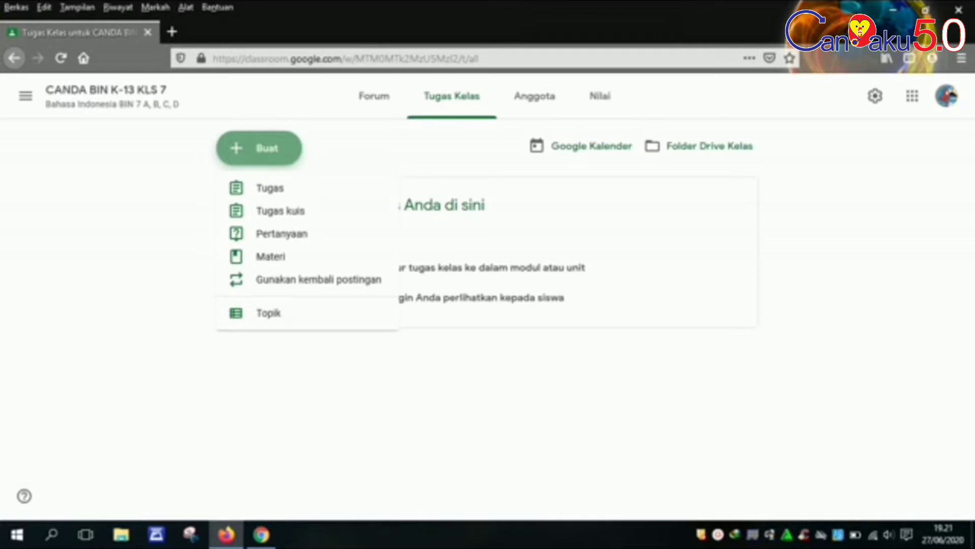
pyautogui.click(270, 188)
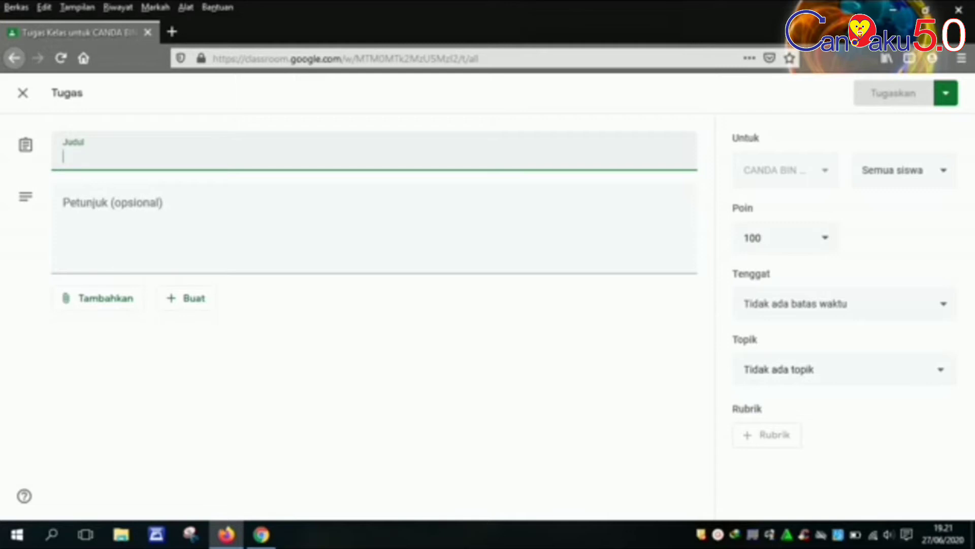
# Title the assignment "Bab I Deskripsi".
pyautogui.write('Bab')
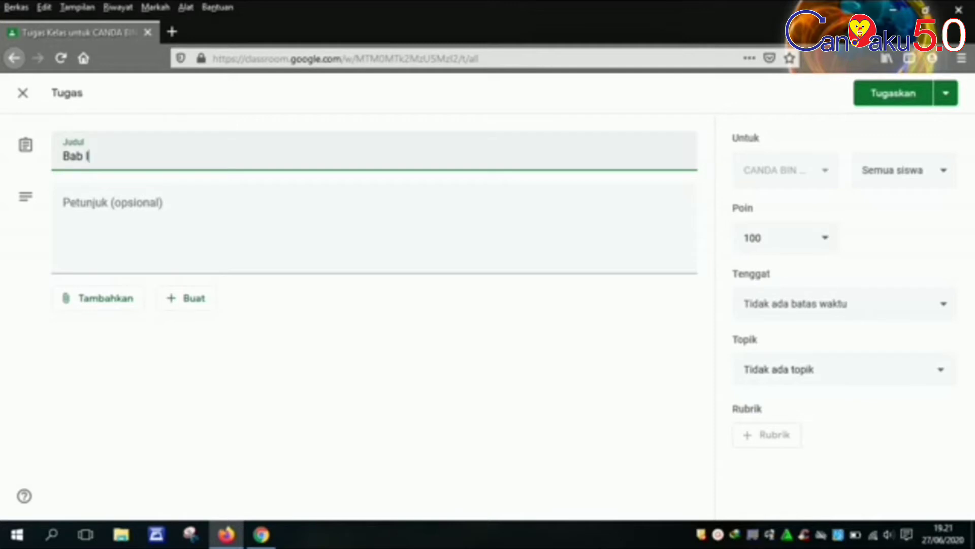
pyautogui.write(' I')
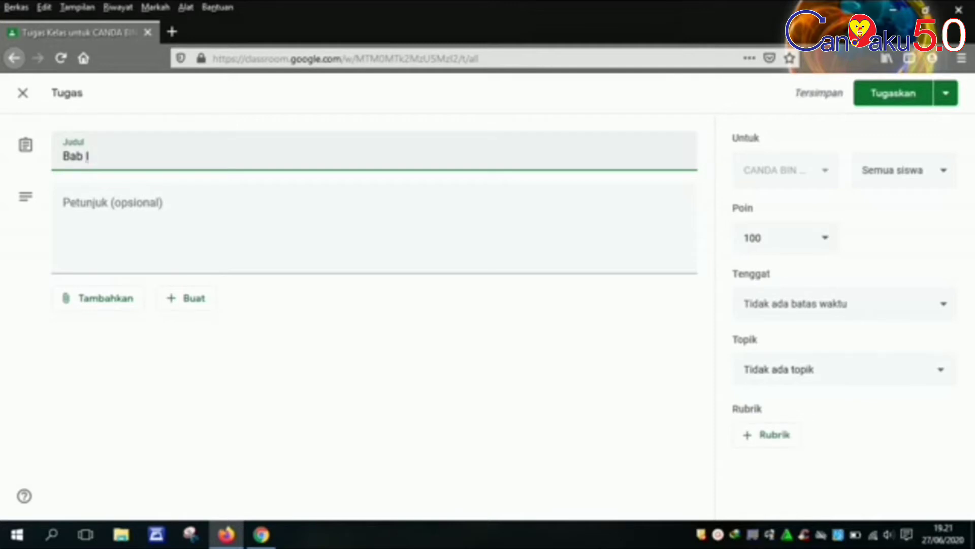
pyautogui.write(' Des')
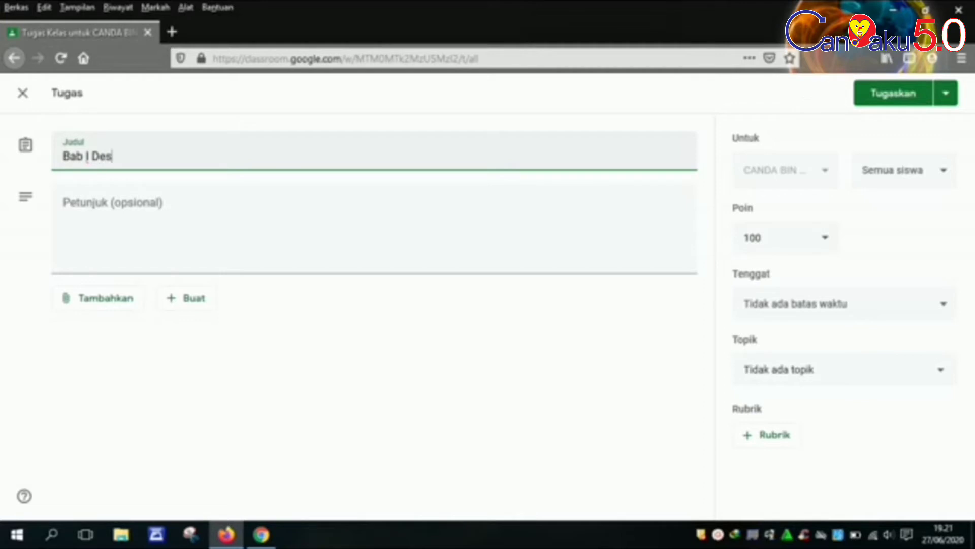
pyautogui.write('kripsi')
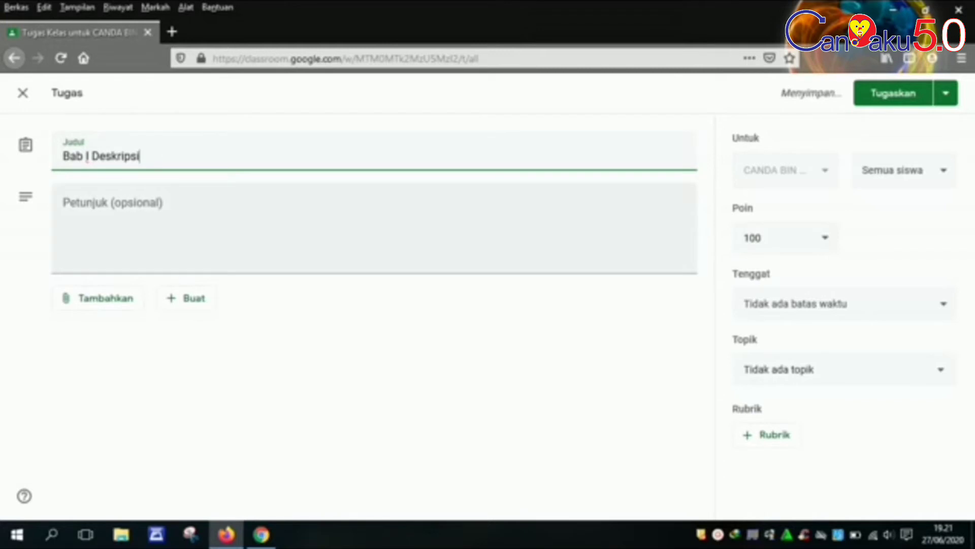
pyautogui.click(112, 209)
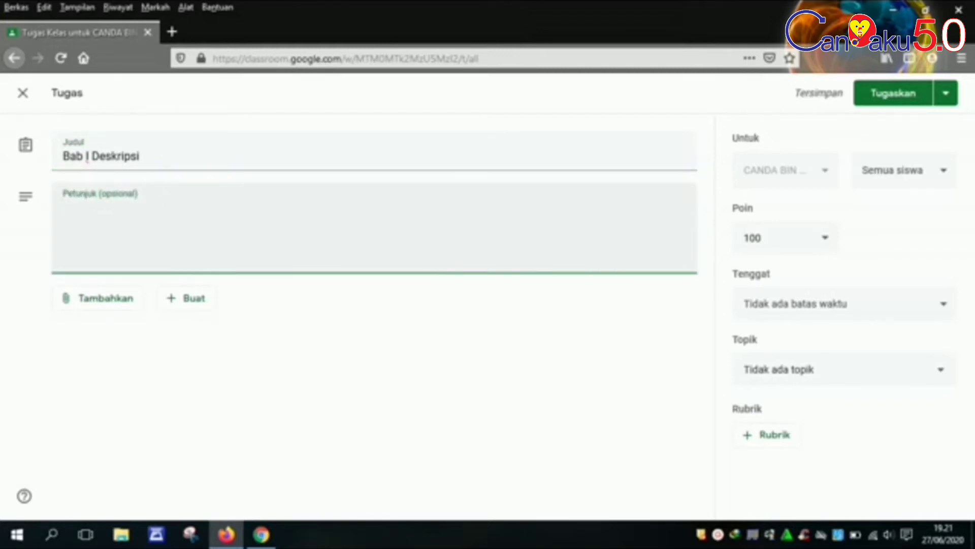
pyautogui.click(142, 156)
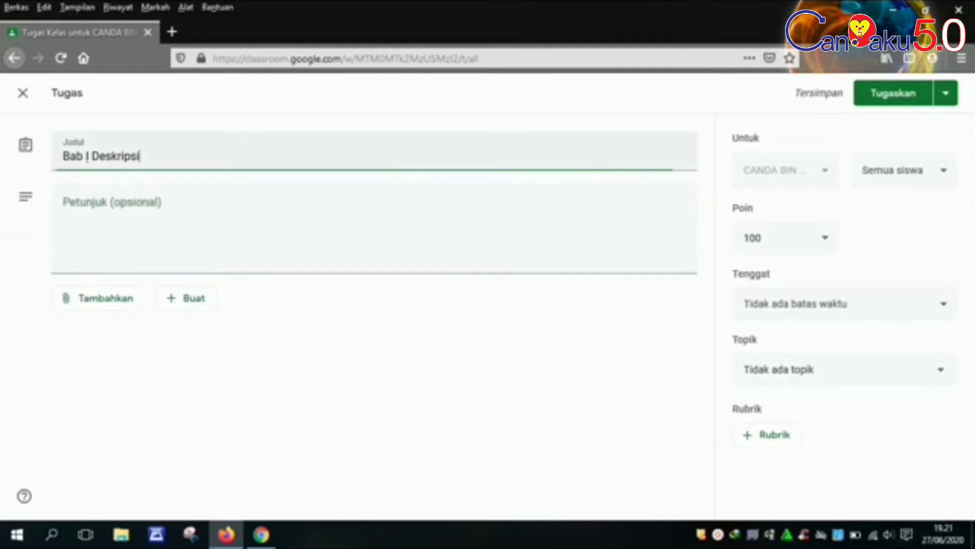
pyautogui.moveTo(140, 156); pyautogui.dragTo(63, 156)
pyautogui.click(63, 207)
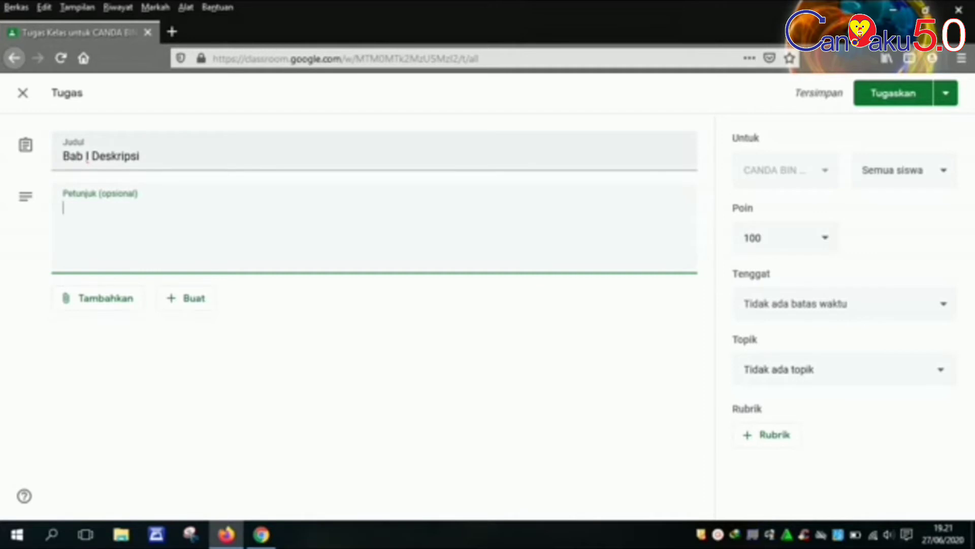
pyautogui.moveTo(63, 157); pyautogui.dragTo(142, 156)
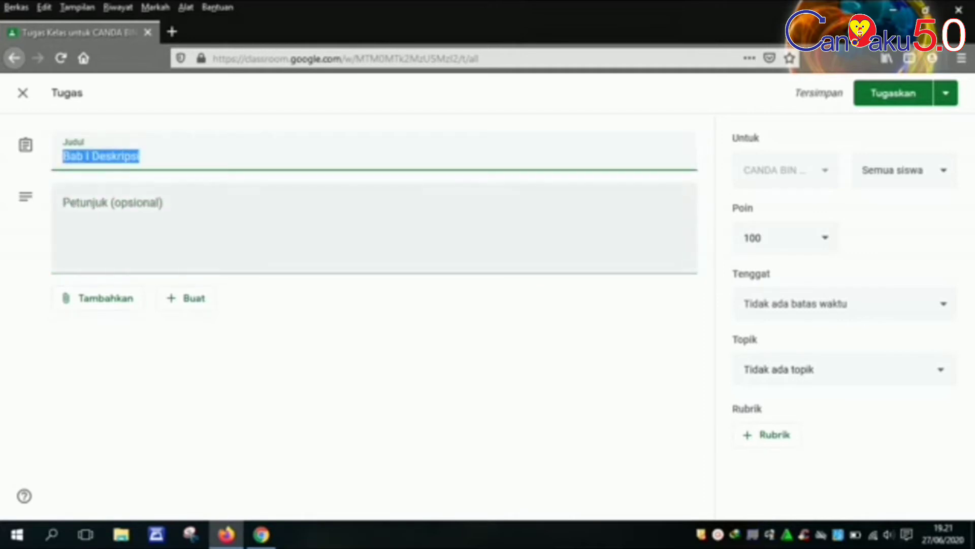
pyautogui.click(71, 216)
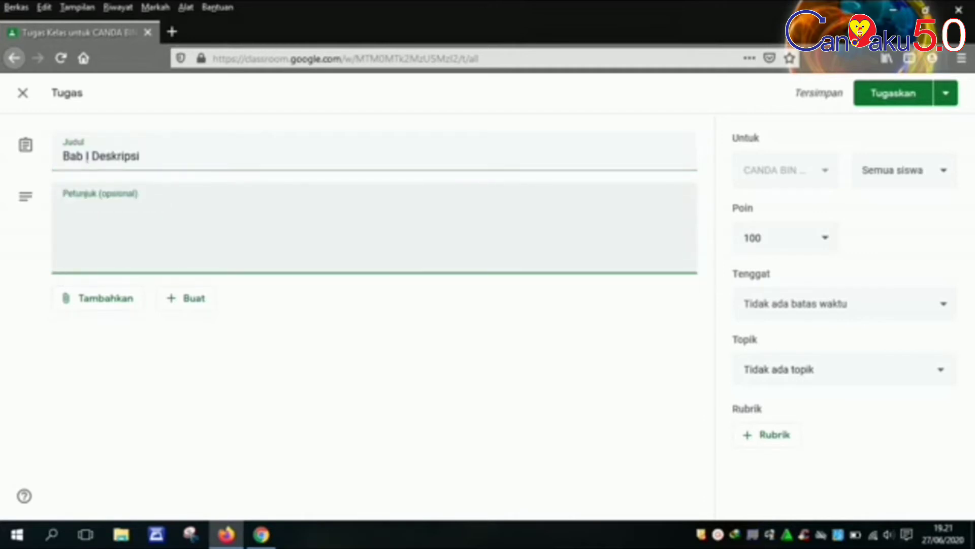
# Review the attachment sources for the assignment and its options for assigning, scheduling, saving or deleting the draft.
pyautogui.click(98, 297)
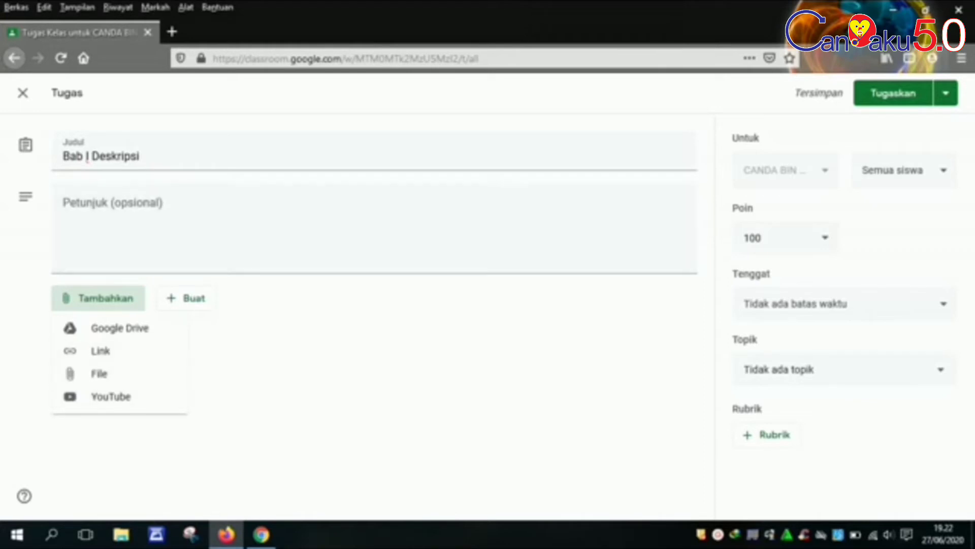
pyautogui.press('Escape')
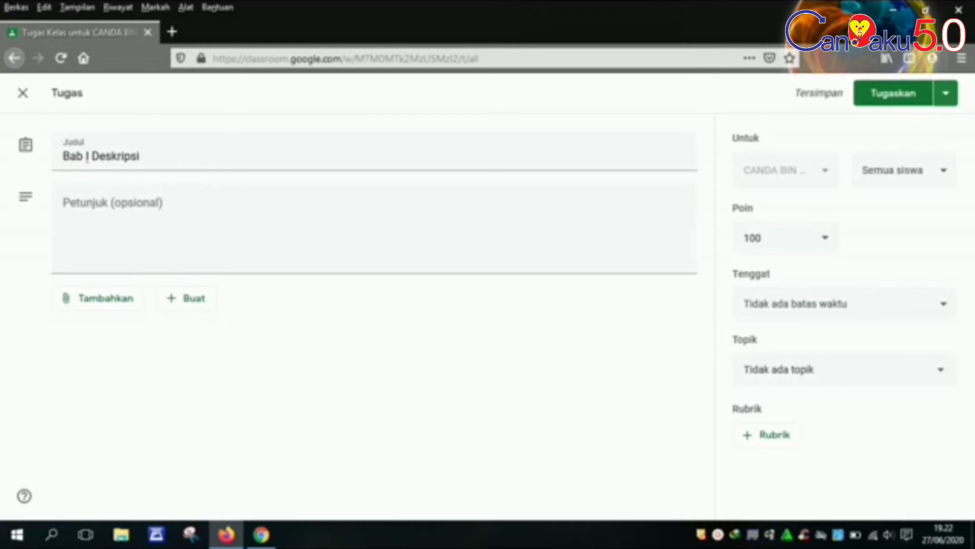
pyautogui.click(946, 93)
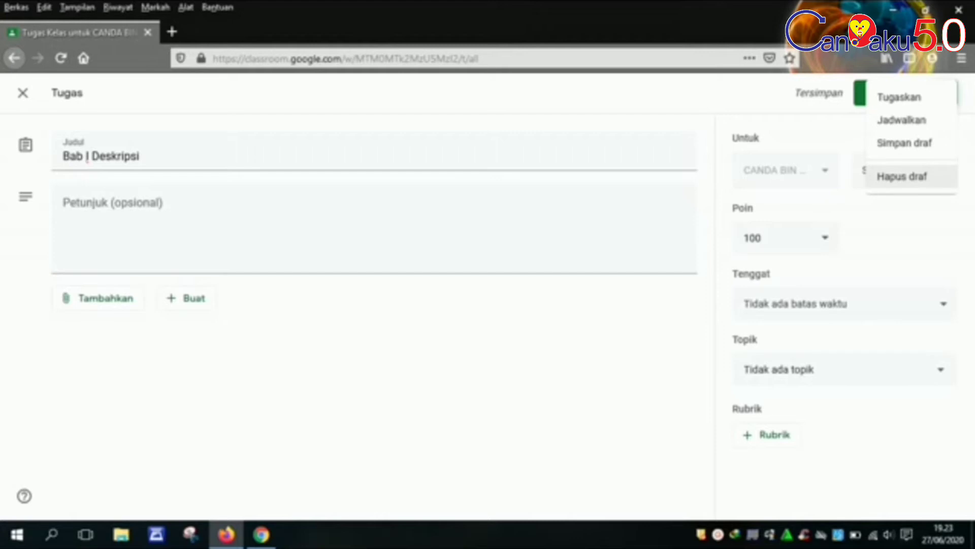
pyautogui.press('Escape')
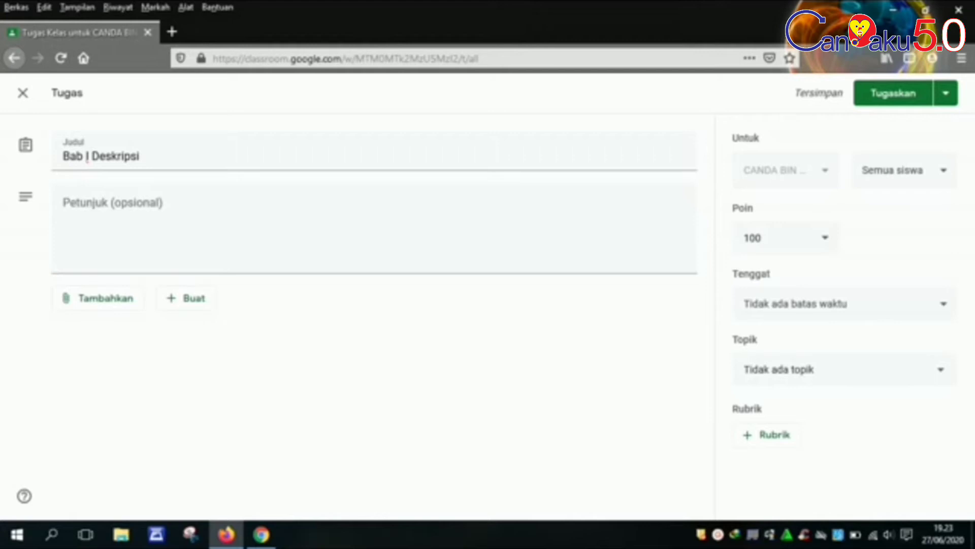
# Examine the assignment's choices for student recipients, points, due date and topic.
pyautogui.click(940, 171)
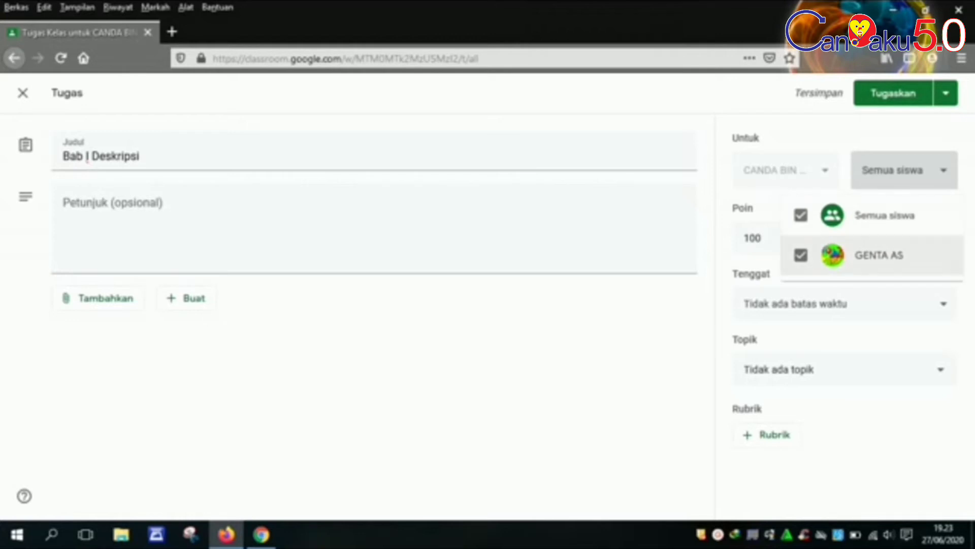
pyautogui.press('Escape')
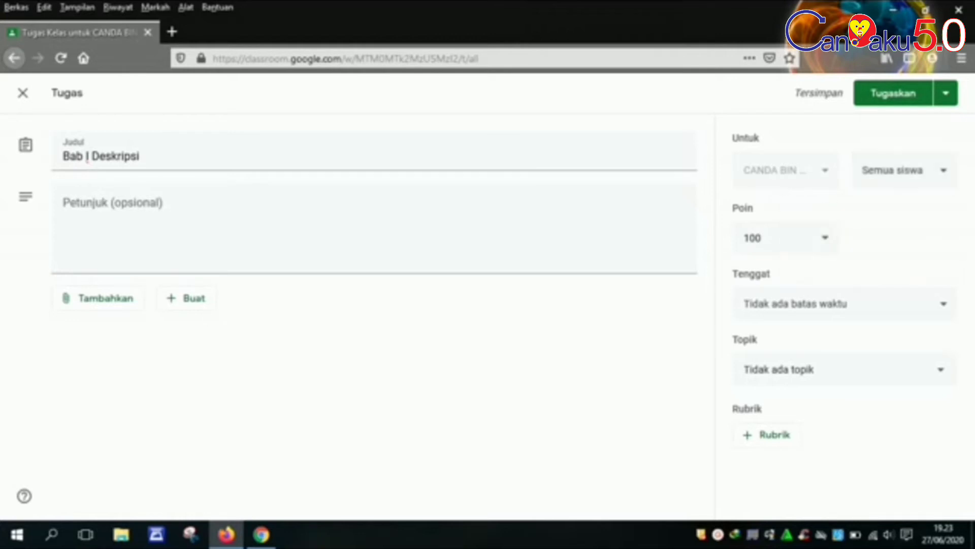
pyautogui.click(825, 238)
pyautogui.click(825, 238)
pyautogui.click(825, 237)
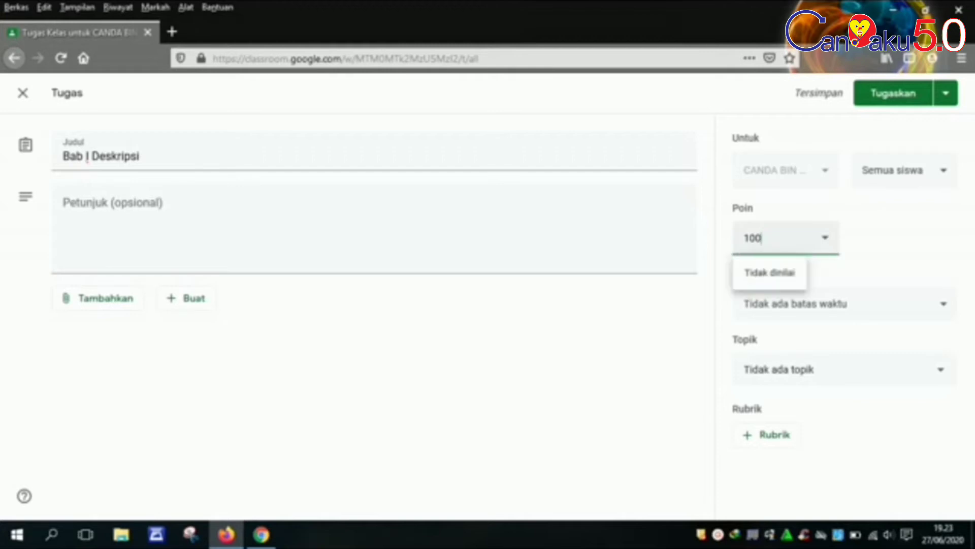
pyautogui.press('Escape')
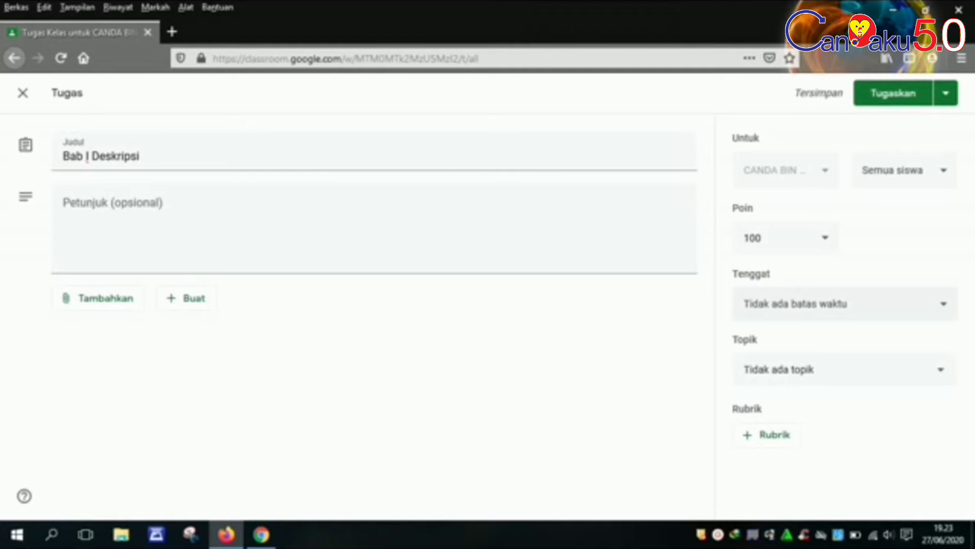
pyautogui.click(944, 303)
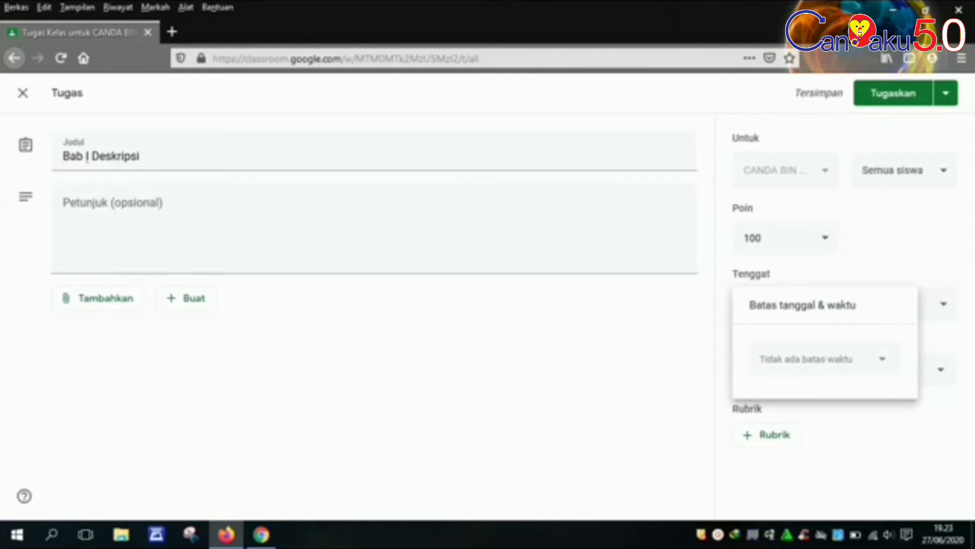
pyautogui.press('Escape')
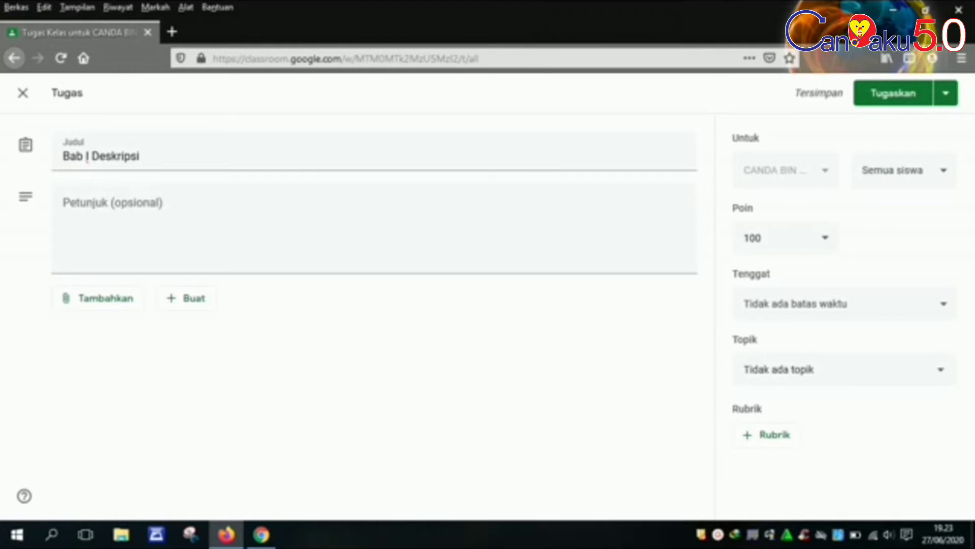
pyautogui.click(941, 370)
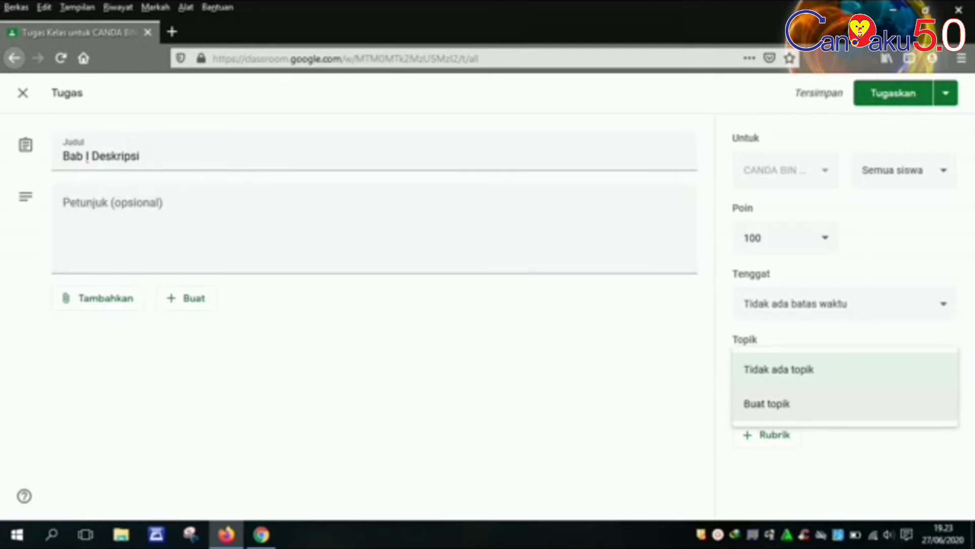
pyautogui.click(793, 404)
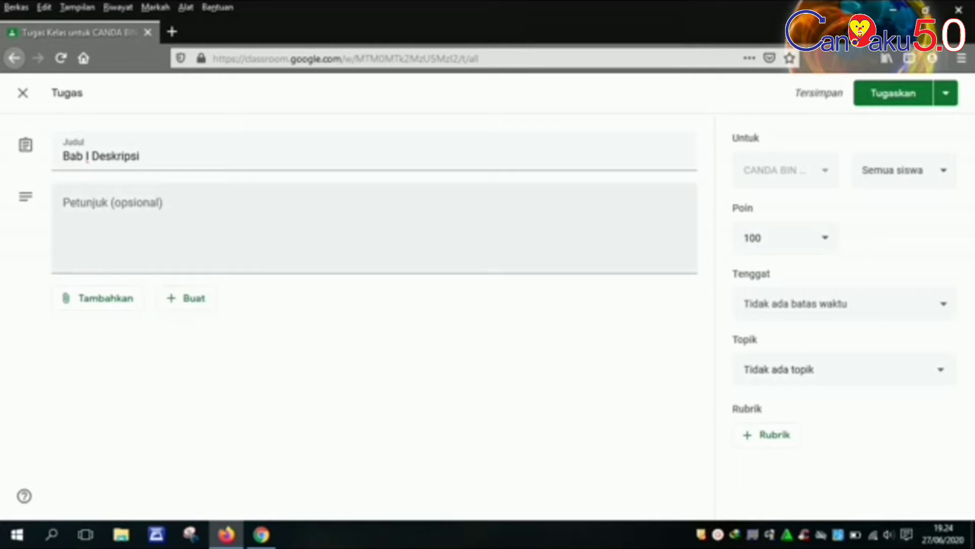
# Enter "Siapa nama presiden RI saat ini?......" as the assignment's instructions.
pyautogui.click(177, 227)
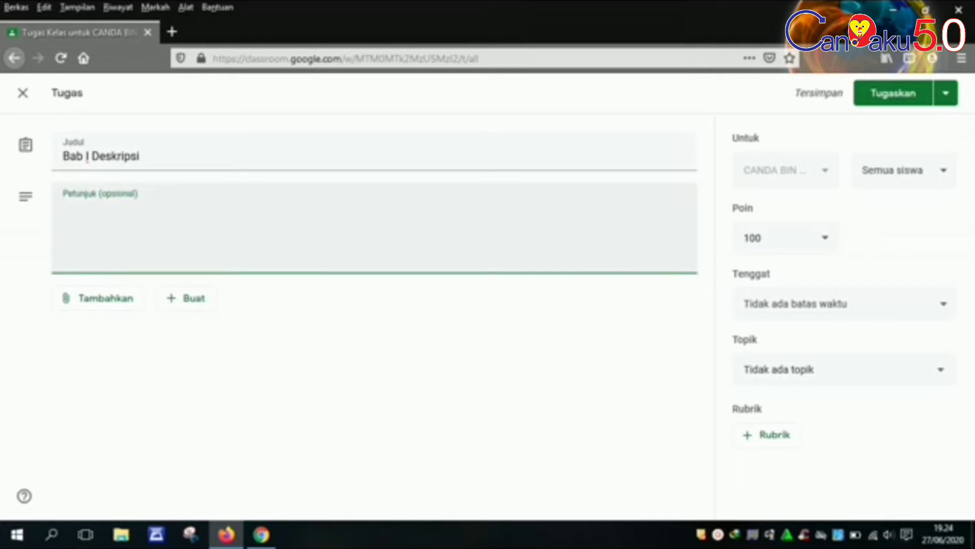
pyautogui.write('Siapa nama presiden')
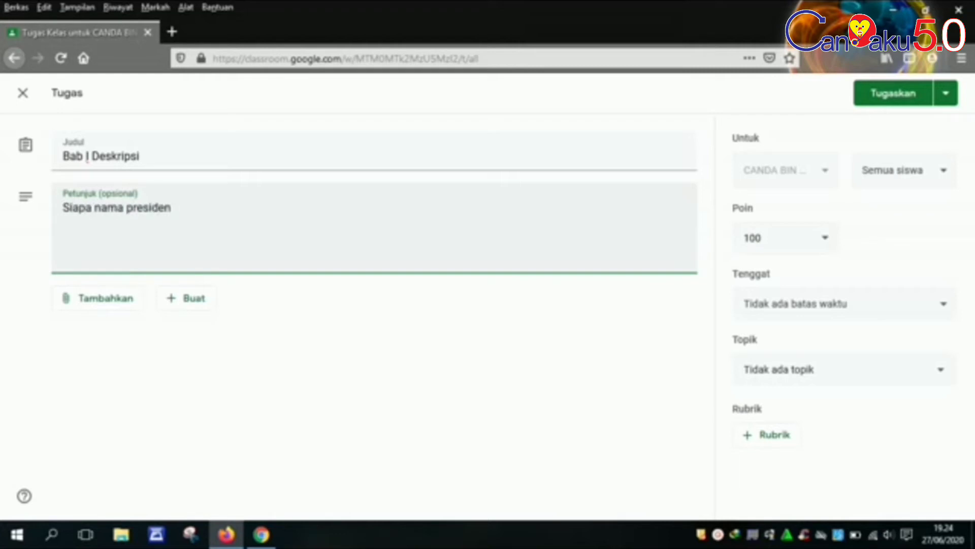
pyautogui.write(' r')
pyautogui.press('BackSpace')
pyautogui.write('RI saat ini......')
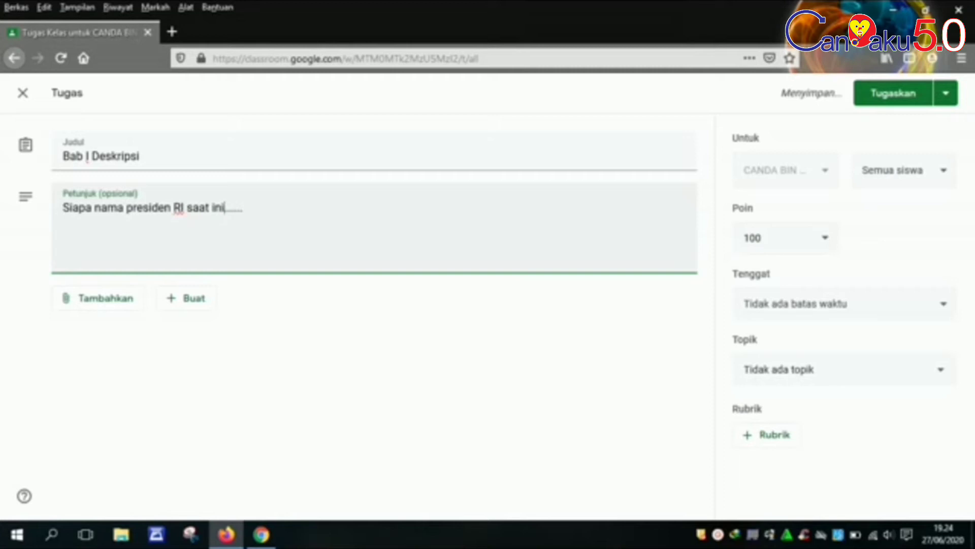
pyautogui.write('?')
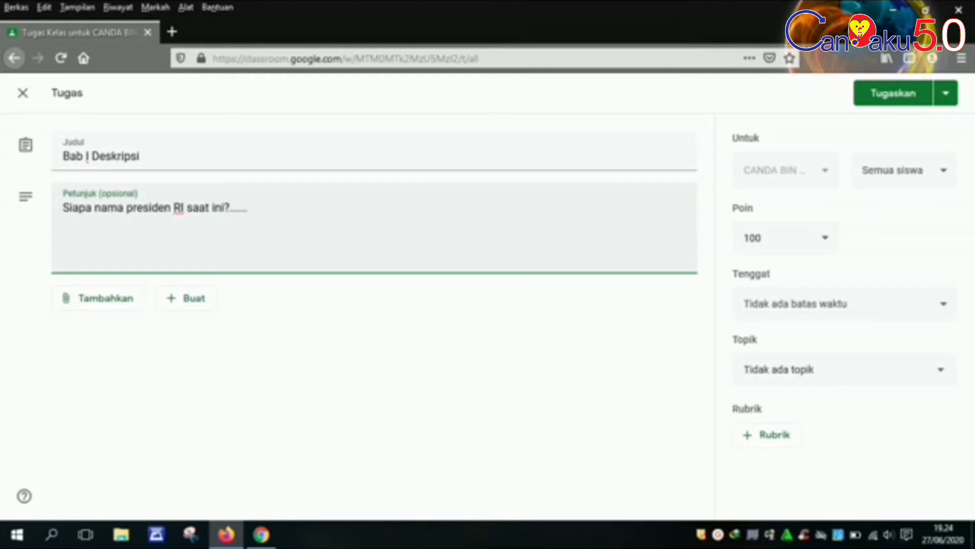
# Attach a new Google Docs document that students can view, and close the assignment, keeping it as a draft.
pyautogui.click(186, 298)
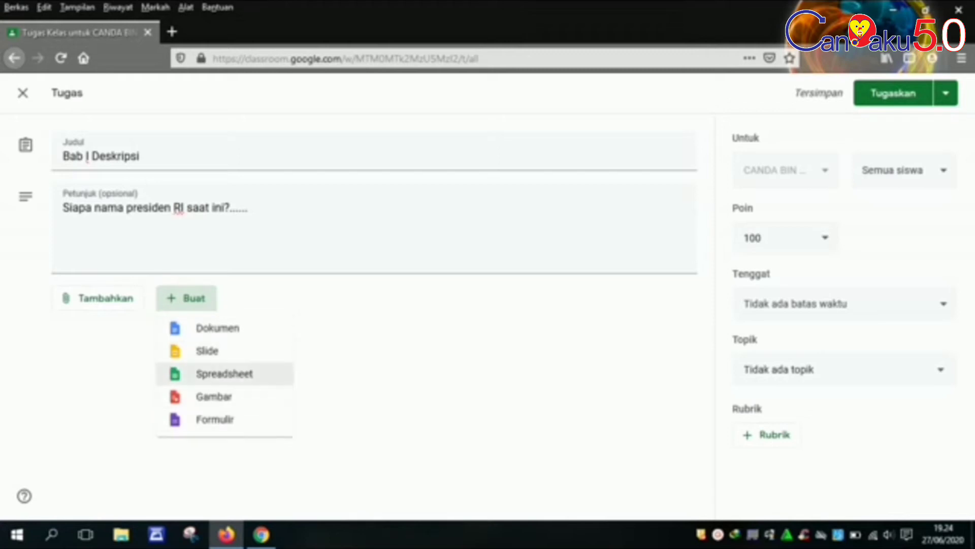
pyautogui.click(217, 328)
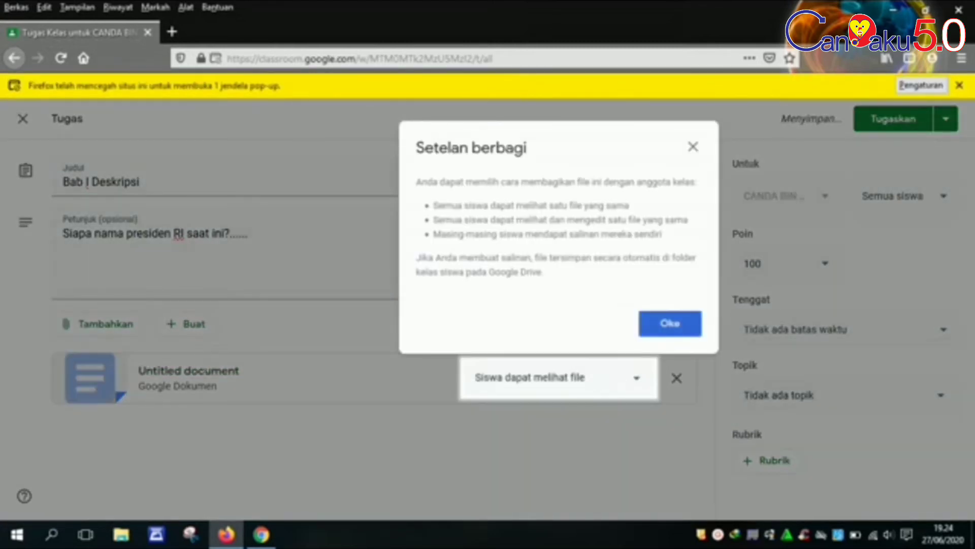
pyautogui.press('Return')
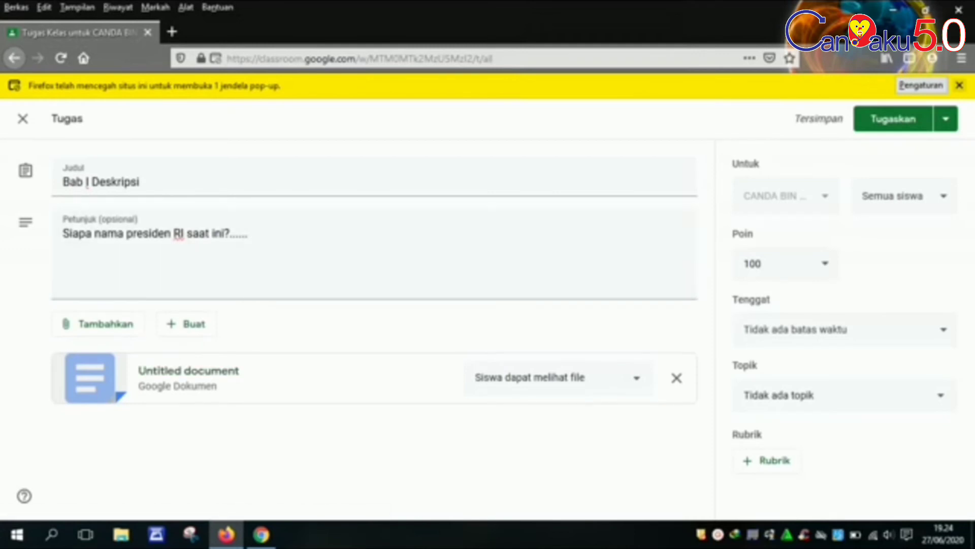
pyautogui.click(959, 85)
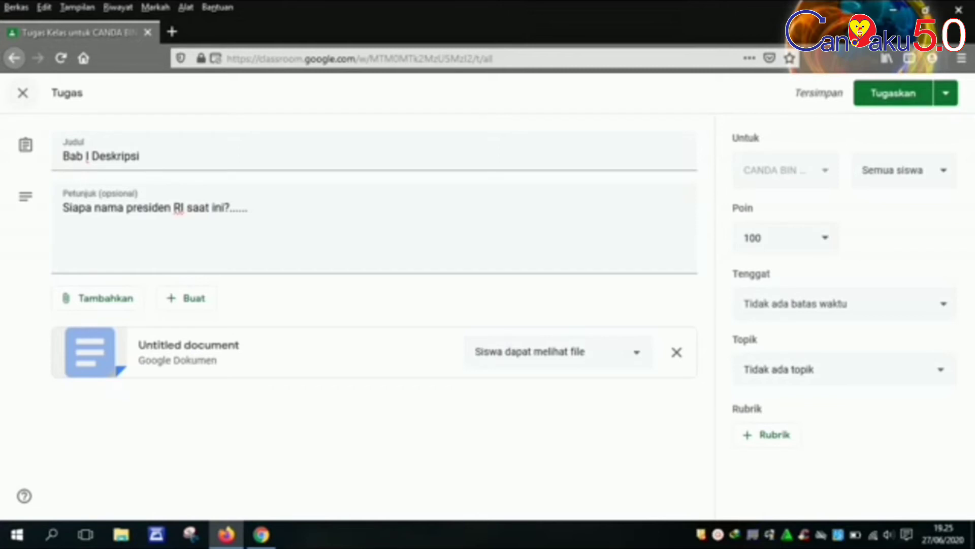
pyautogui.click(23, 93)
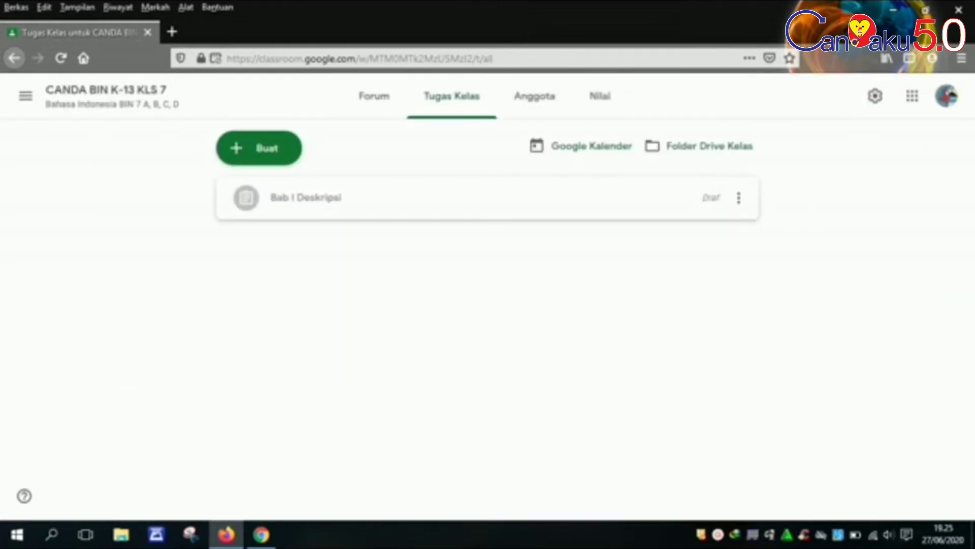
# Start a quiz assignment (Tugas kuis) and examine its attachment sources and its title and instructions fields.
pyautogui.click(259, 147)
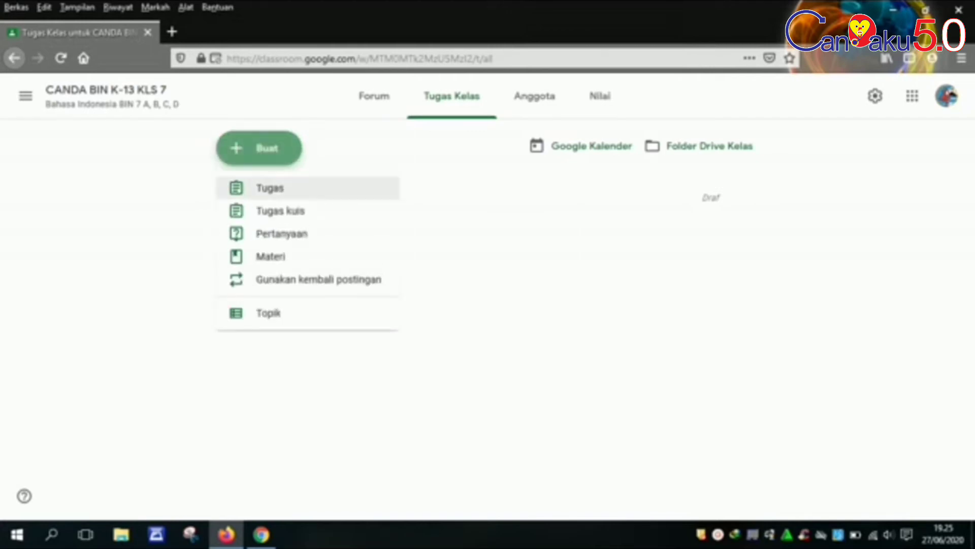
pyautogui.click(272, 211)
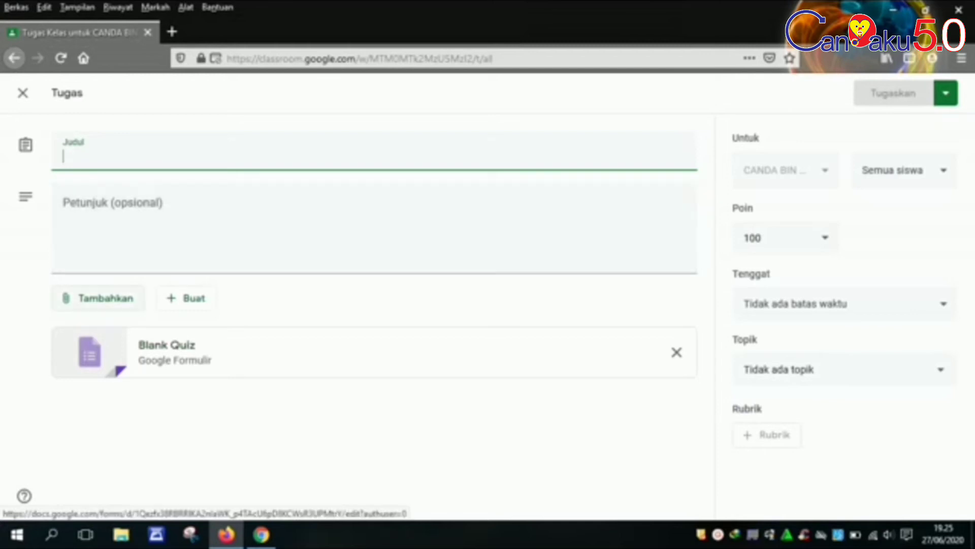
pyautogui.click(98, 298)
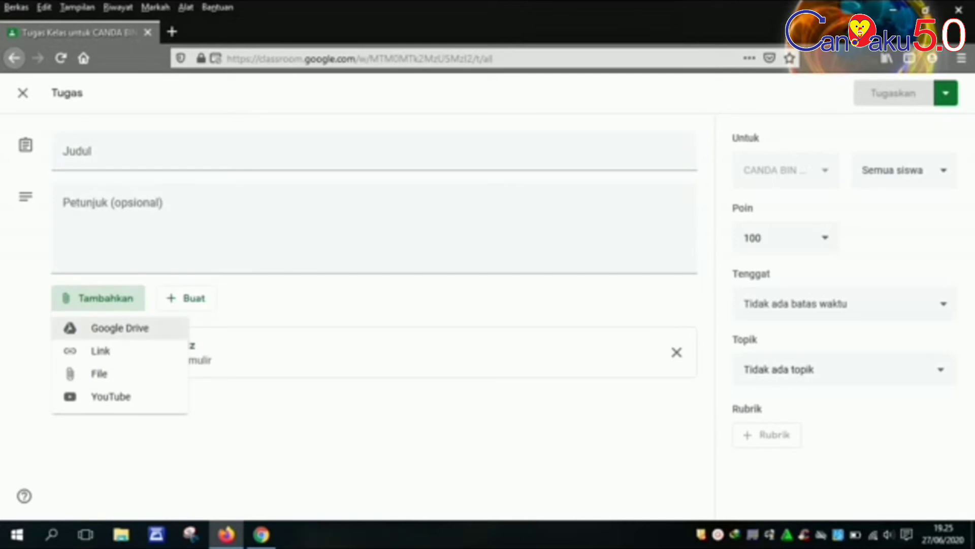
pyautogui.click(112, 234)
pyautogui.click(112, 229)
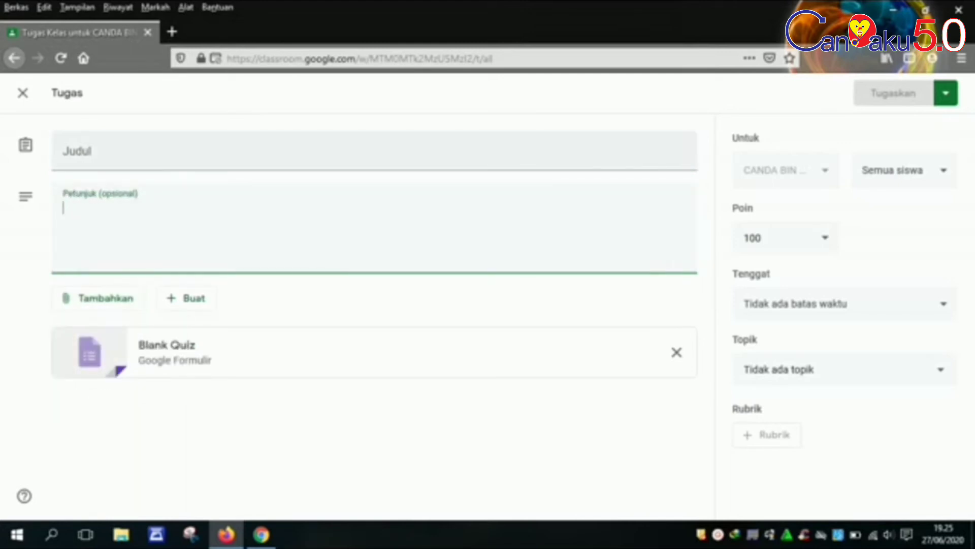
pyautogui.click(128, 153)
pyautogui.click(145, 224)
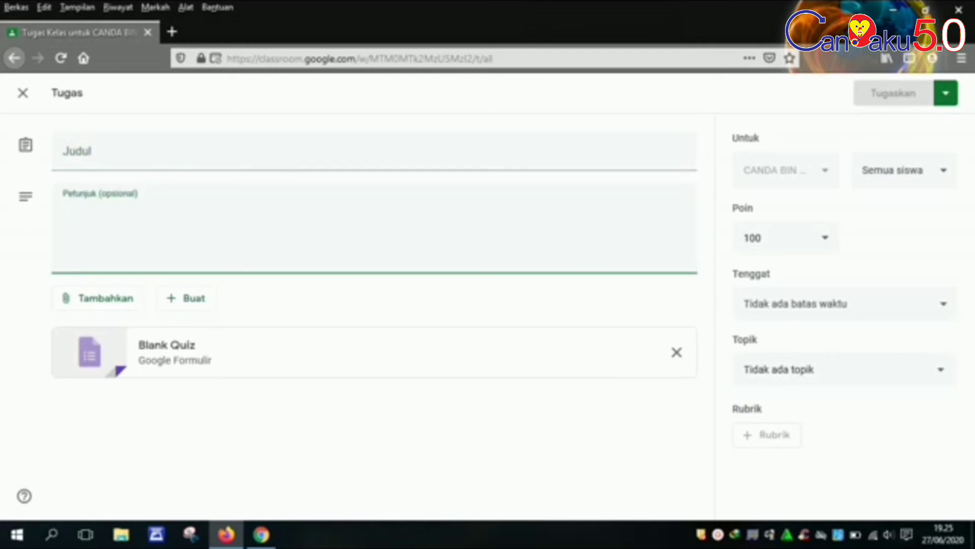
# Review the quiz assignment's posting options and the file types it can create, and close it without entering anything.
pyautogui.click(946, 93)
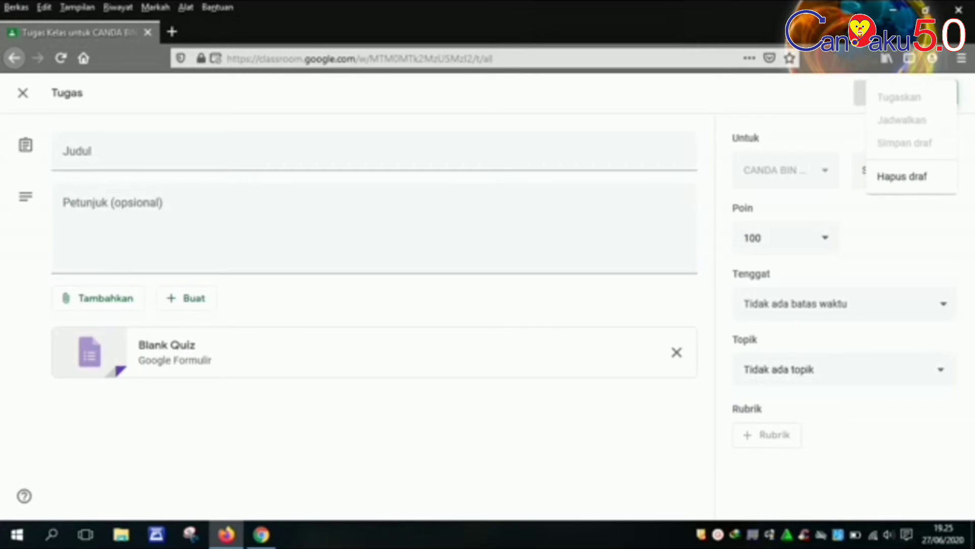
pyautogui.click(167, 350)
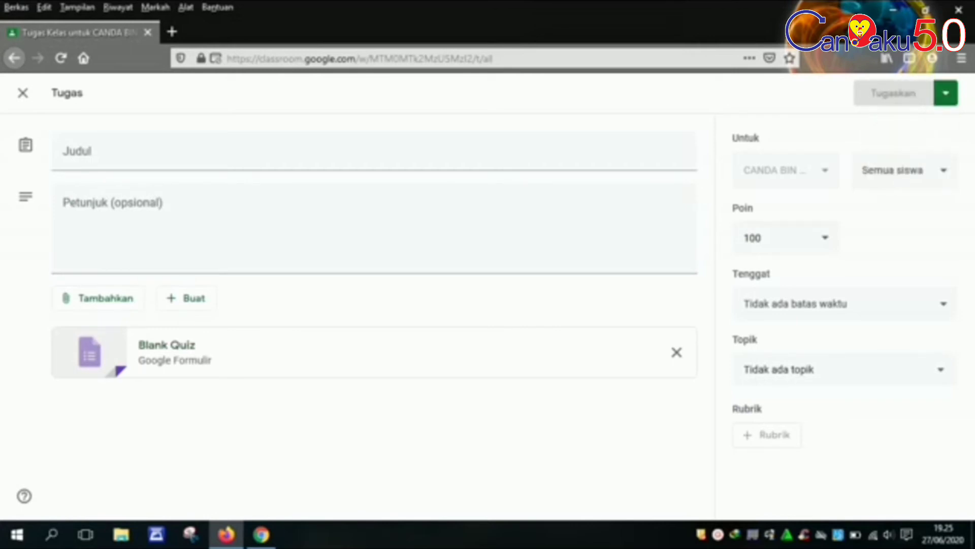
pyautogui.click(946, 93)
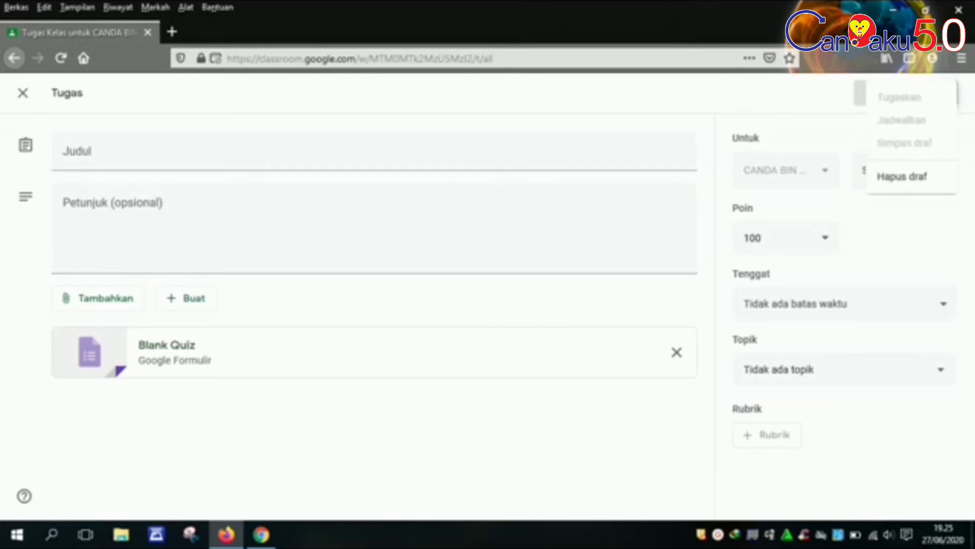
pyautogui.press('Escape')
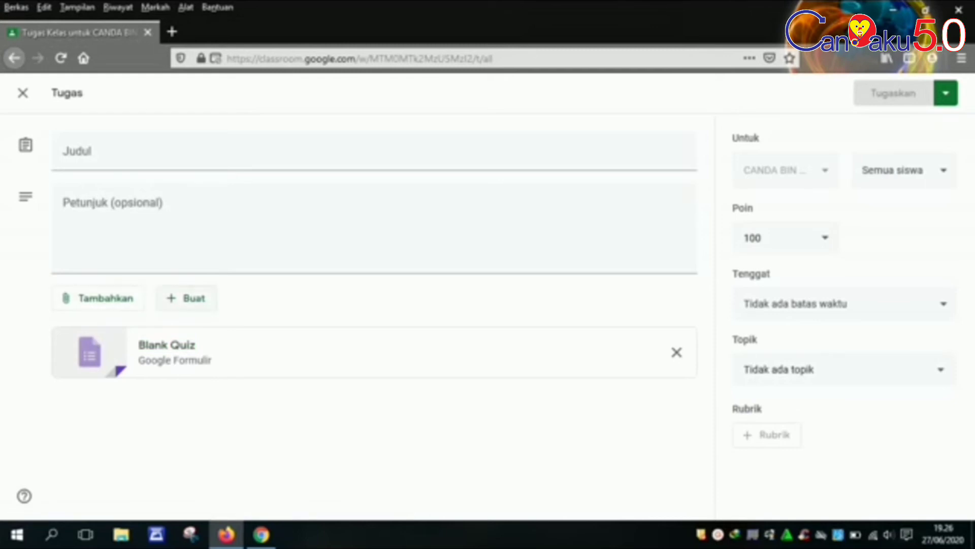
pyautogui.click(187, 298)
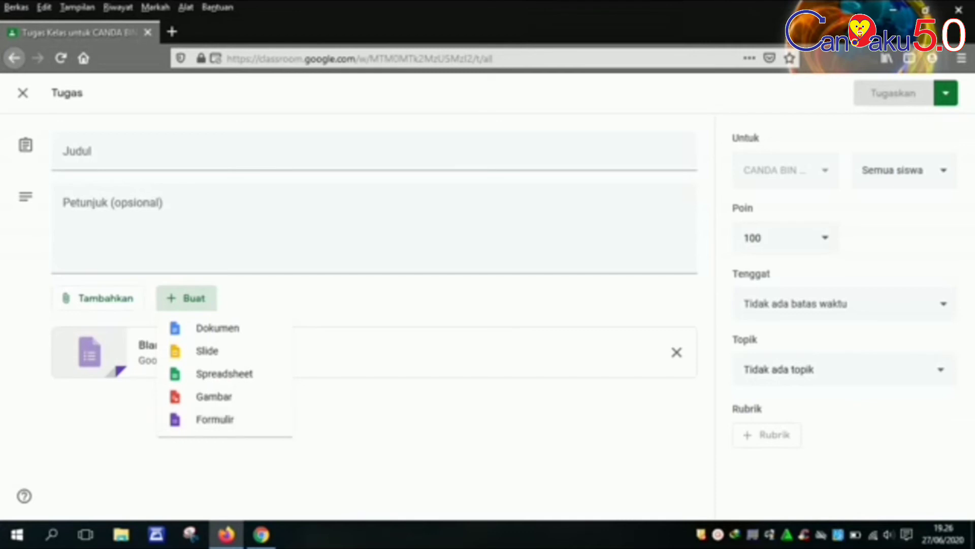
pyautogui.click(376, 236)
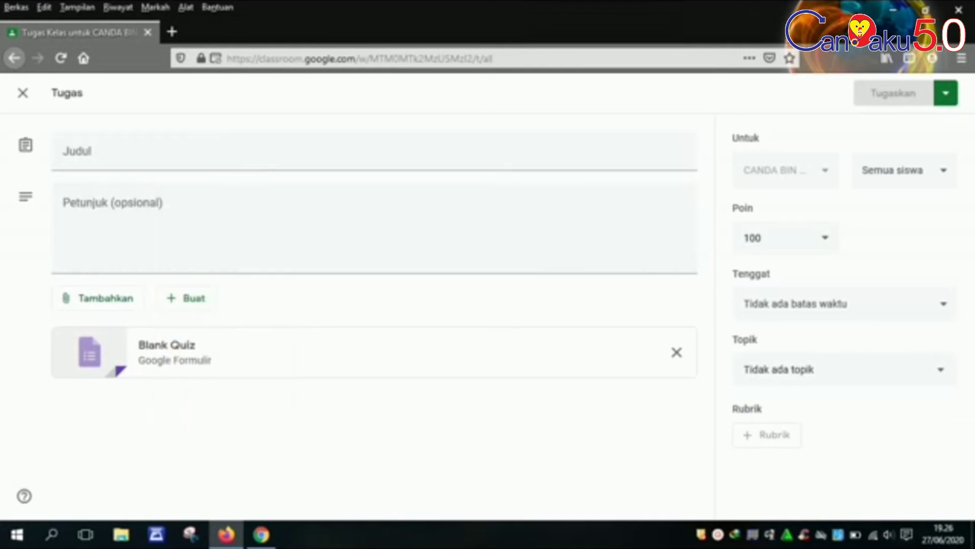
pyautogui.click(22, 93)
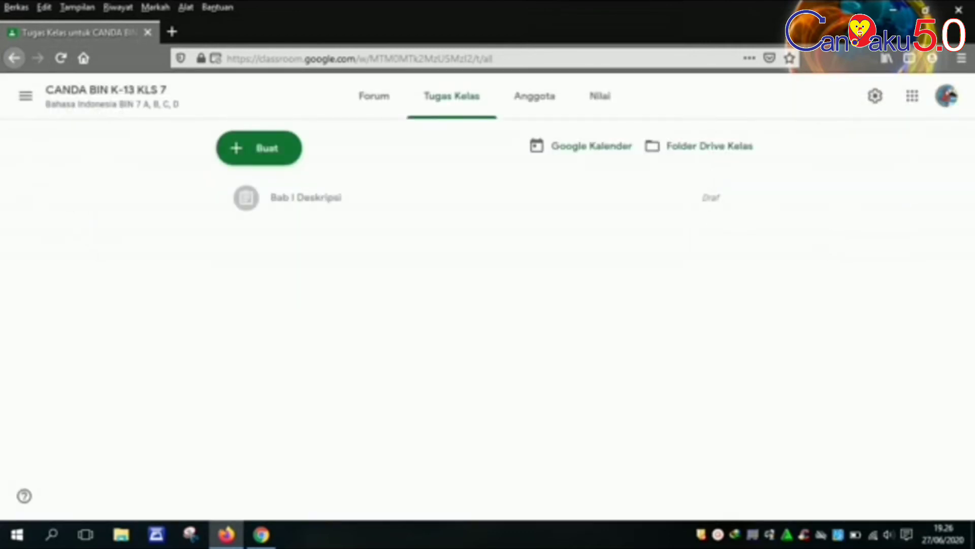
# Start a new question (Pertanyaan) and examine its question and instructions fields and answer types, keeping Jawaban singkat.
pyautogui.click(259, 148)
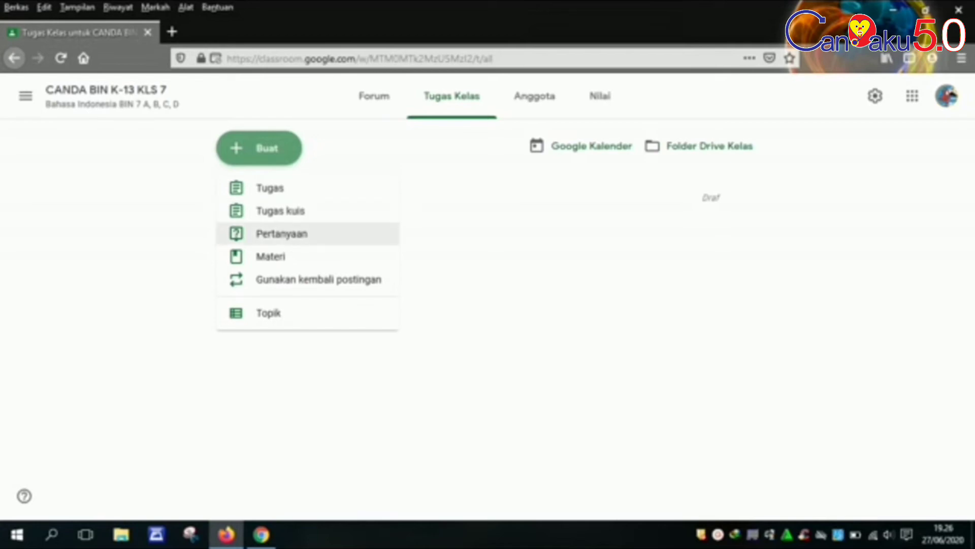
pyautogui.click(282, 234)
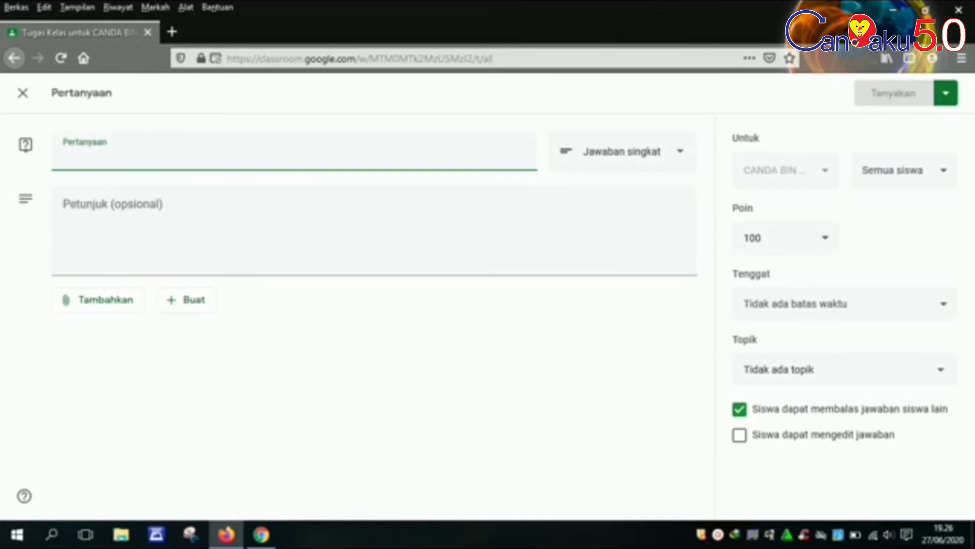
pyautogui.click(113, 205)
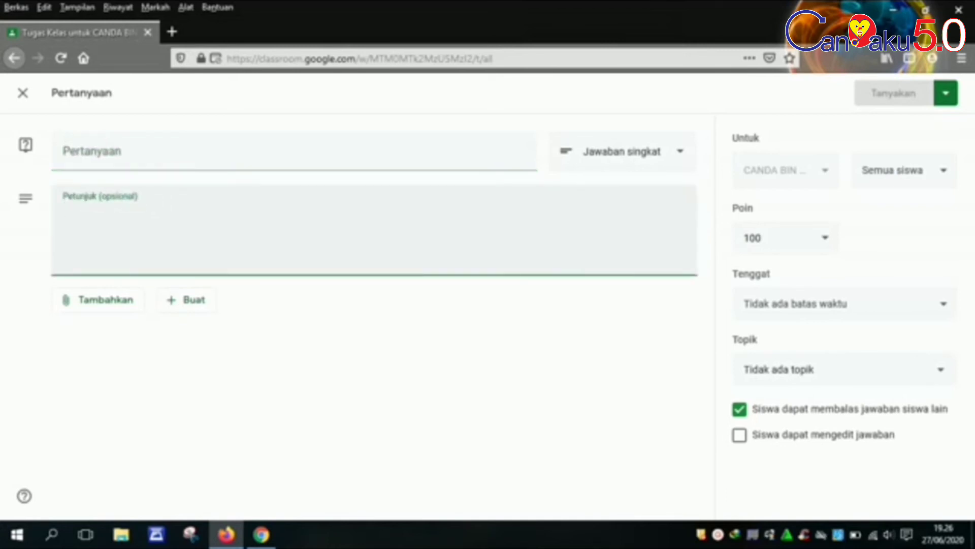
pyautogui.click(630, 151)
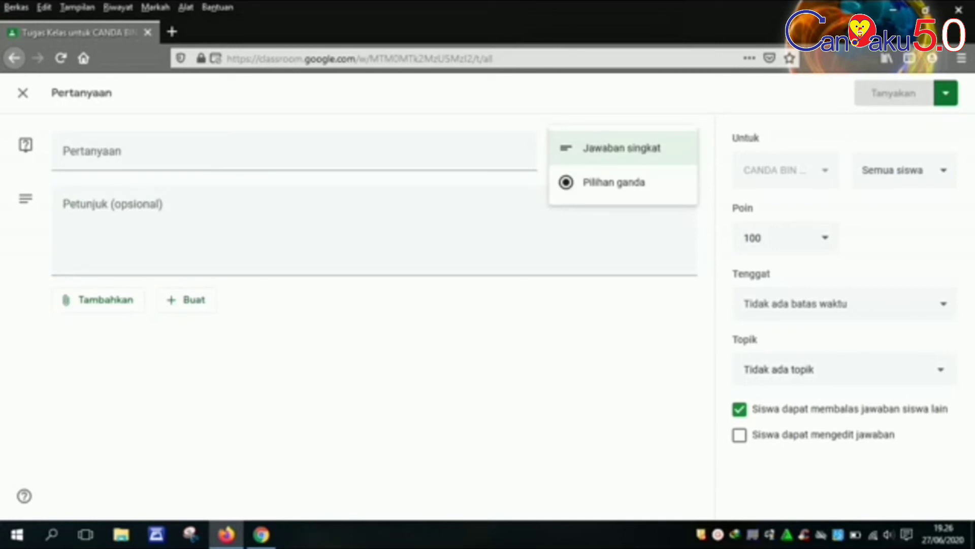
pyautogui.click(623, 148)
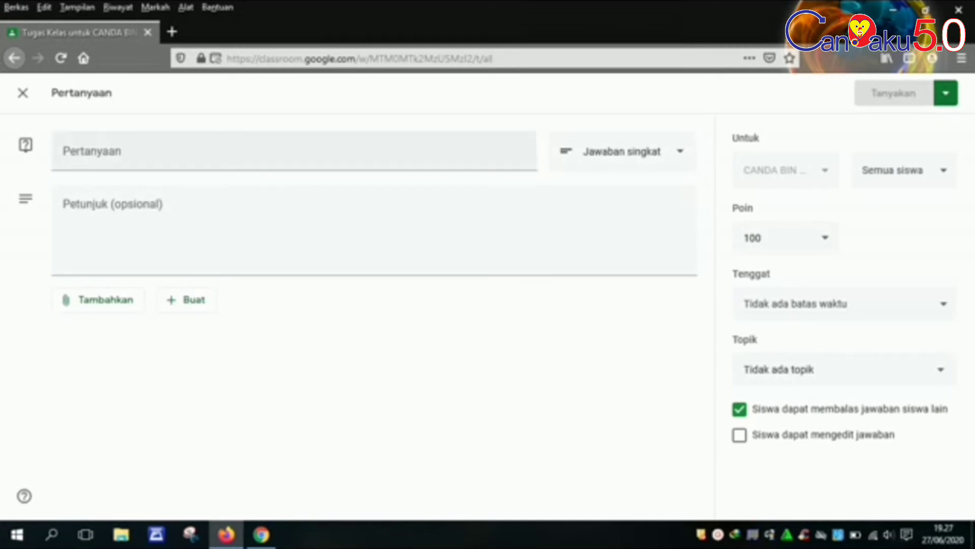
pyautogui.click(178, 152)
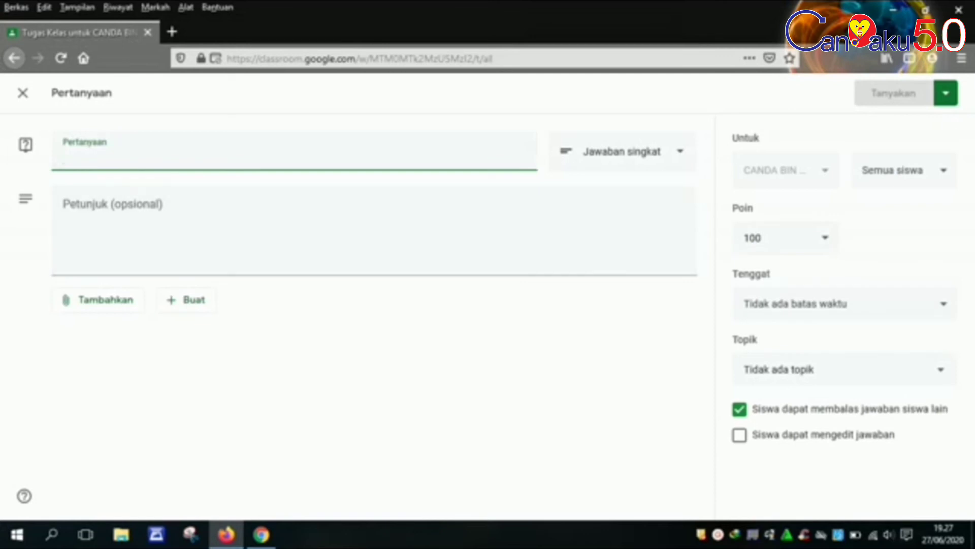
pyautogui.click(325, 376)
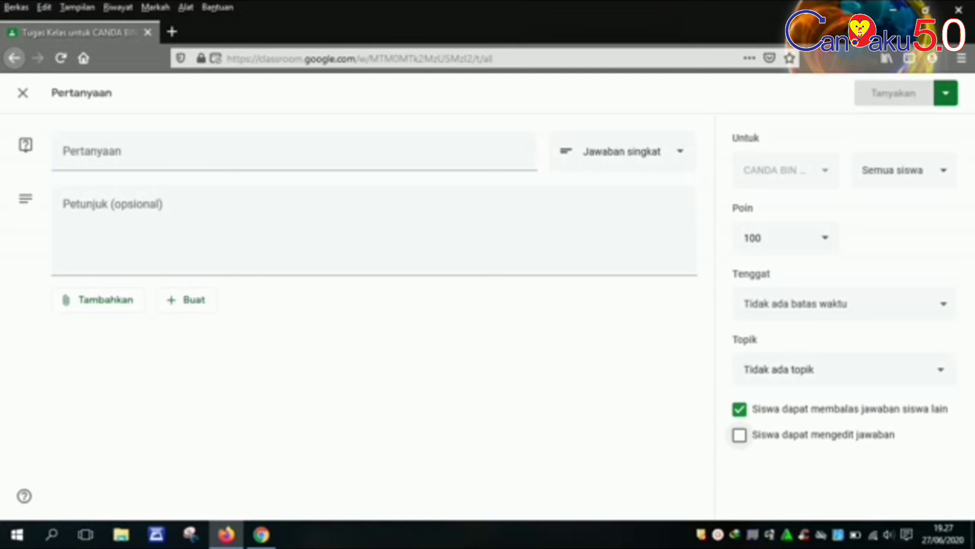
# Allow students to edit answers with Jawaban singkat as the answer type, review the creatable file types, and close the question.
pyautogui.click(740, 435)
pyautogui.click(622, 151)
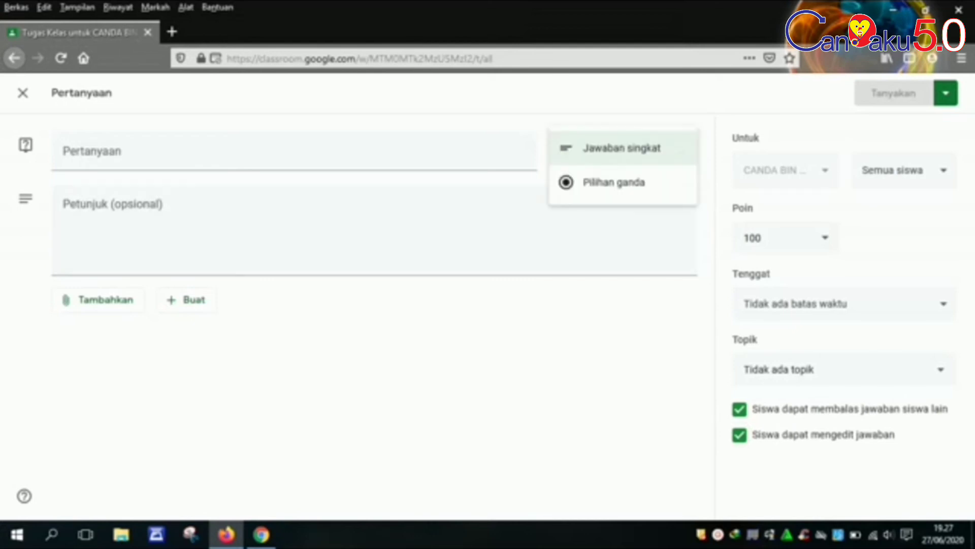
pyautogui.click(623, 148)
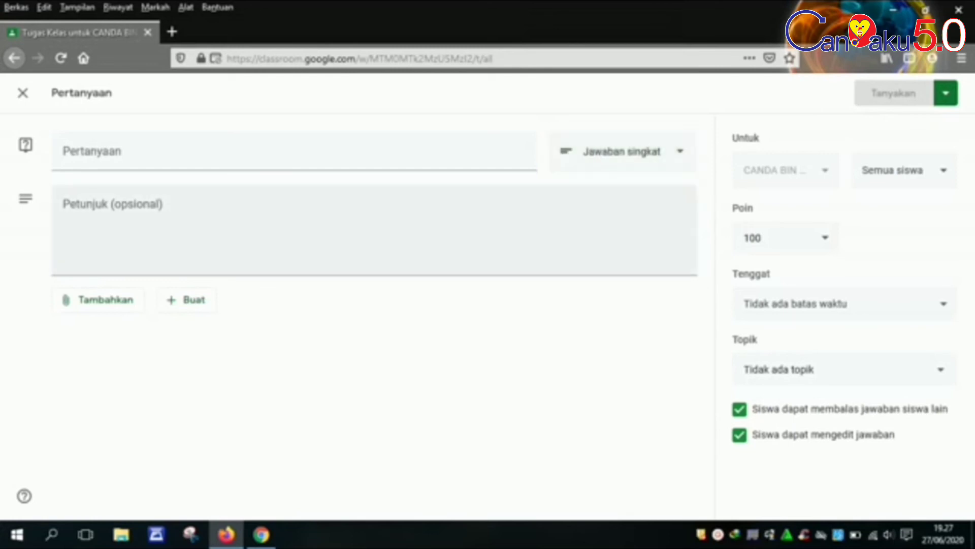
pyautogui.click(186, 300)
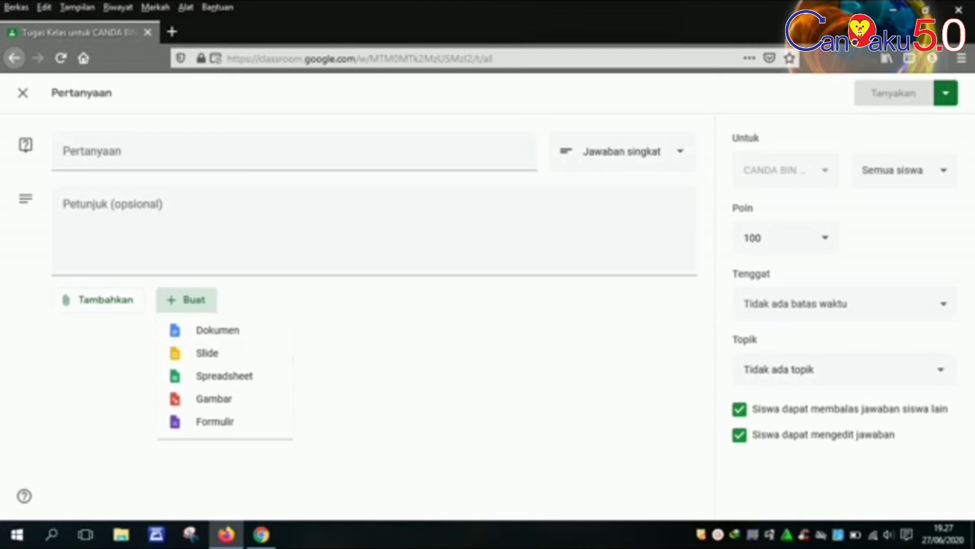
pyautogui.click(366, 355)
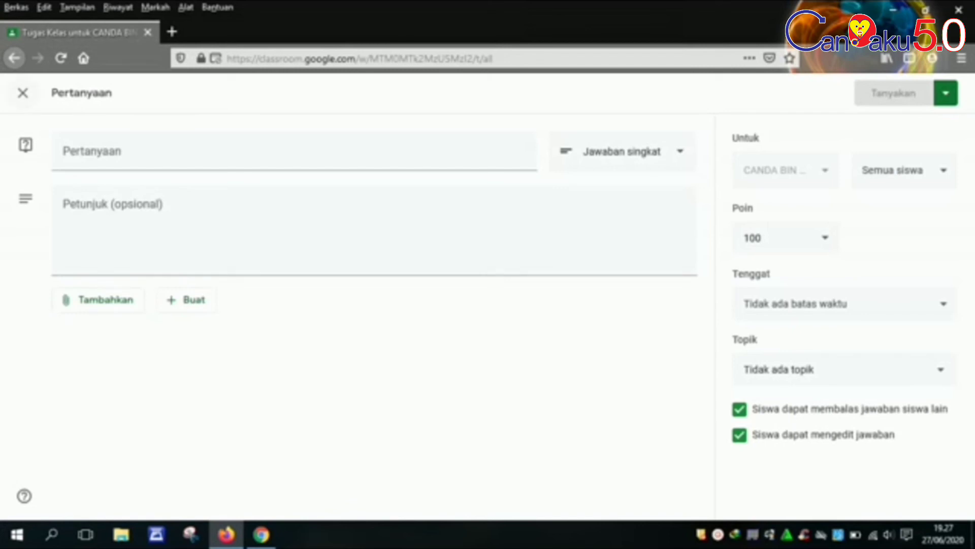
pyautogui.click(23, 93)
# Start a new material post (Materi) and examine its title and description fields, attachment sources and creatable file types.
pyautogui.click(259, 148)
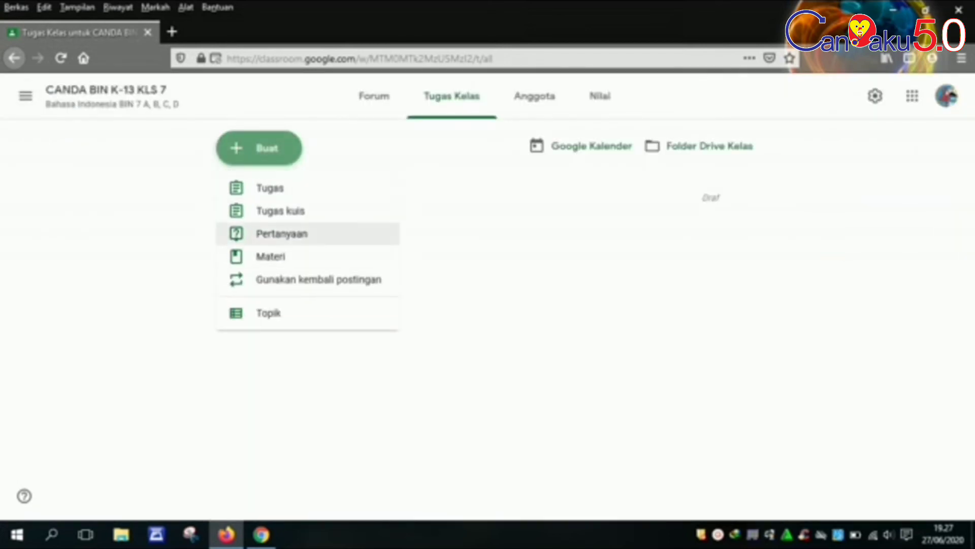
pyautogui.click(271, 256)
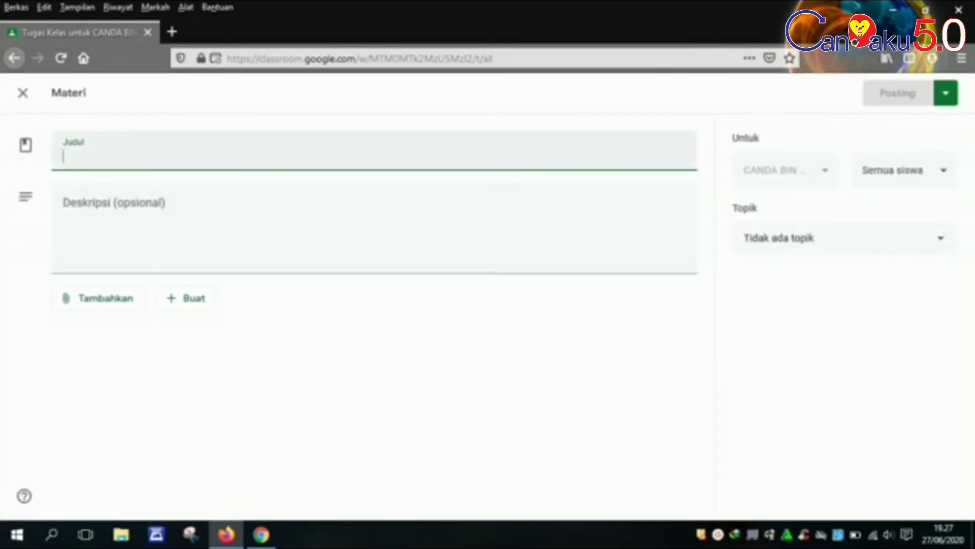
pyautogui.click(375, 228)
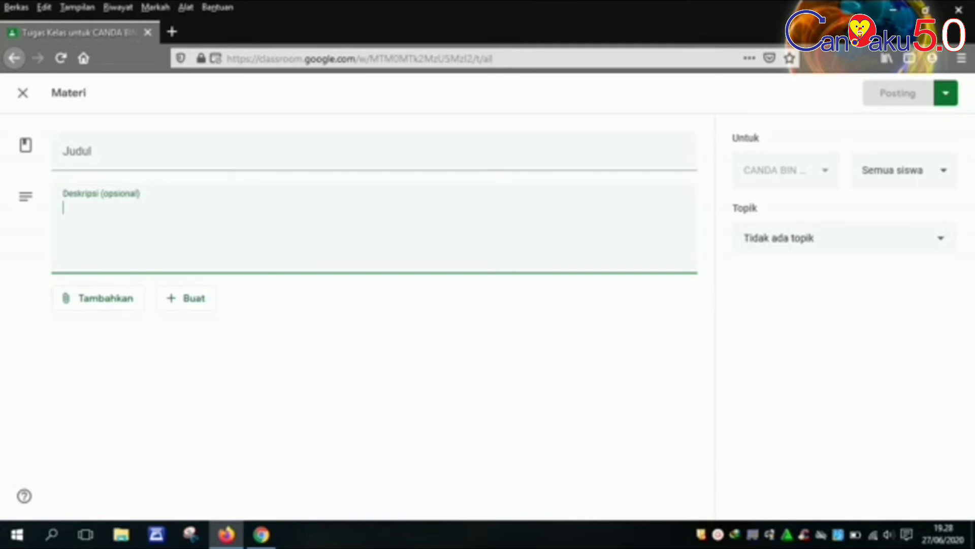
pyautogui.click(98, 298)
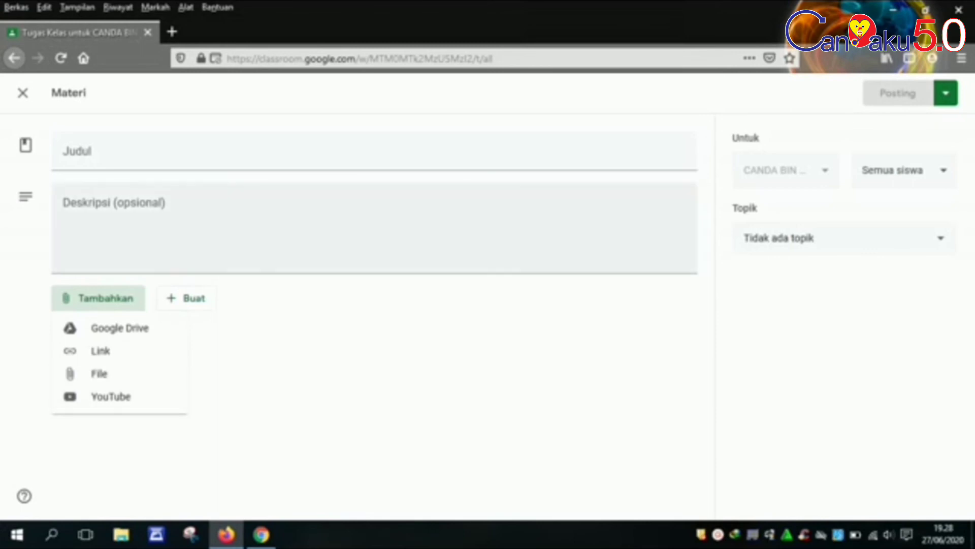
pyautogui.click(186, 299)
pyautogui.click(186, 299)
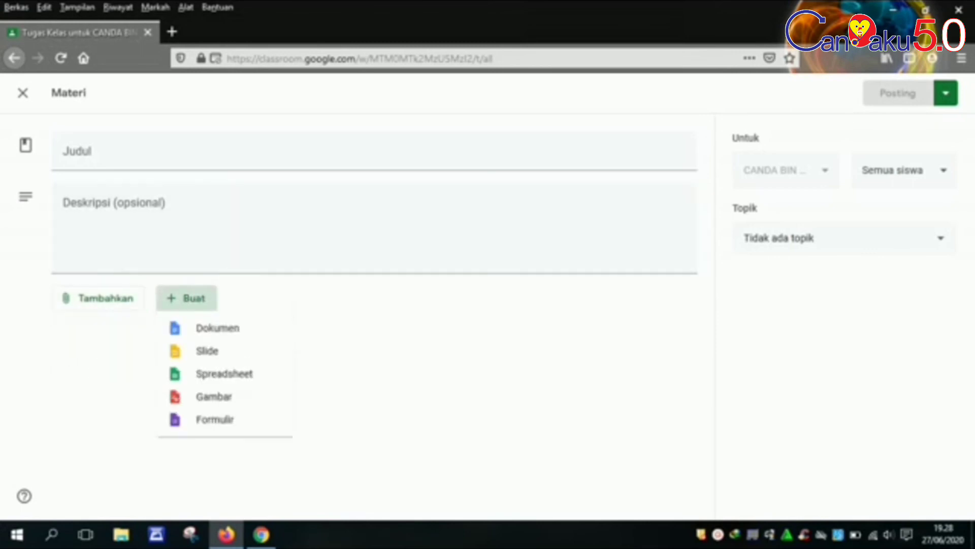
pyautogui.press('Escape')
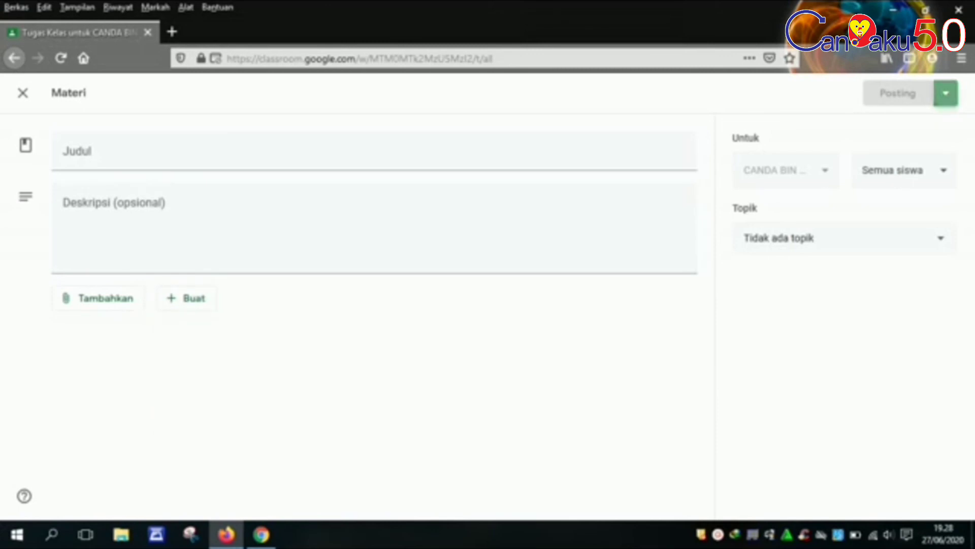
# Review the material's posting options, student recipients and topic choices, and close it without entering anything.
pyautogui.click(946, 93)
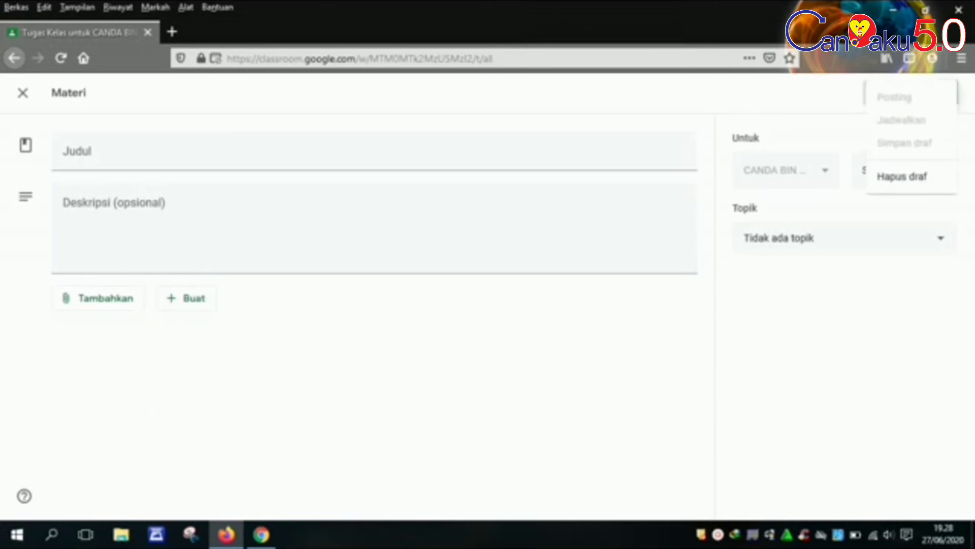
pyautogui.press('Escape')
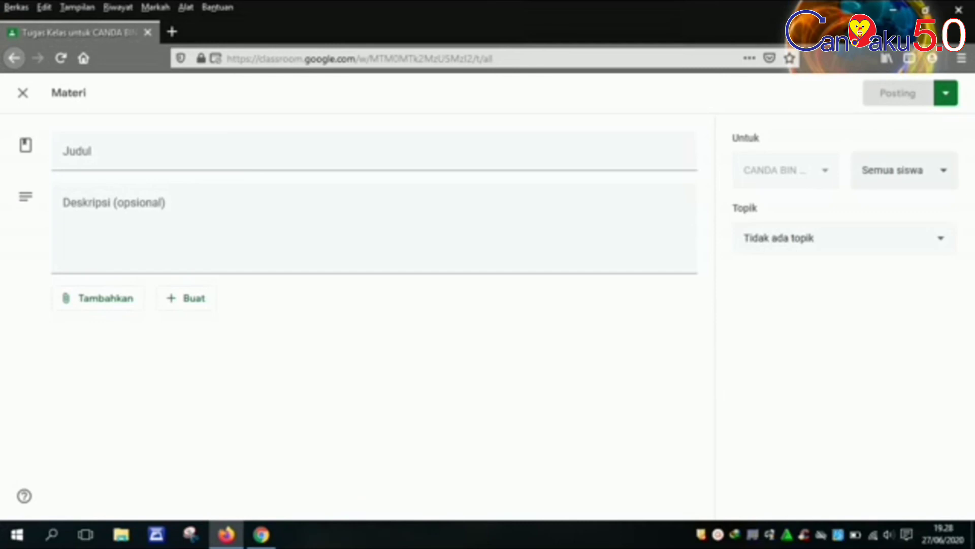
pyautogui.click(942, 171)
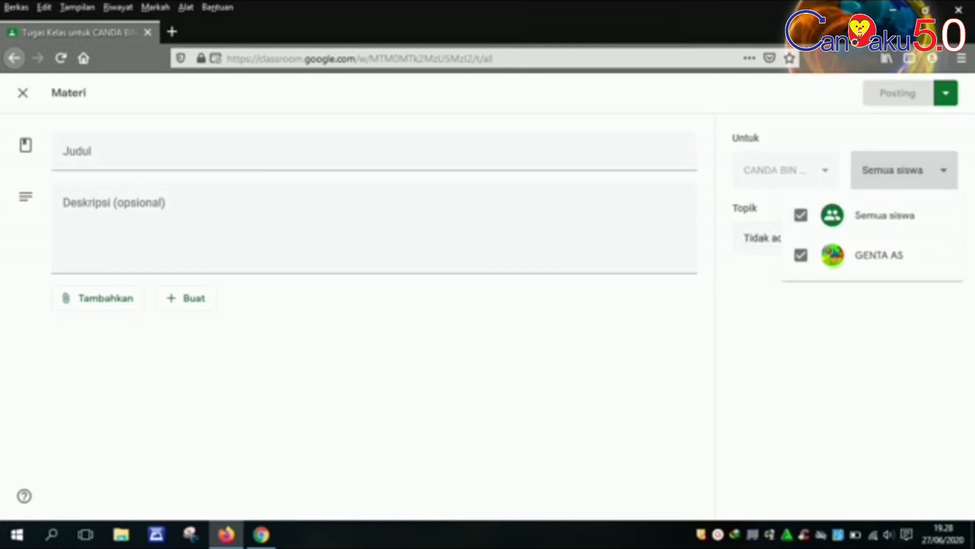
pyautogui.press('Escape')
pyautogui.click(941, 237)
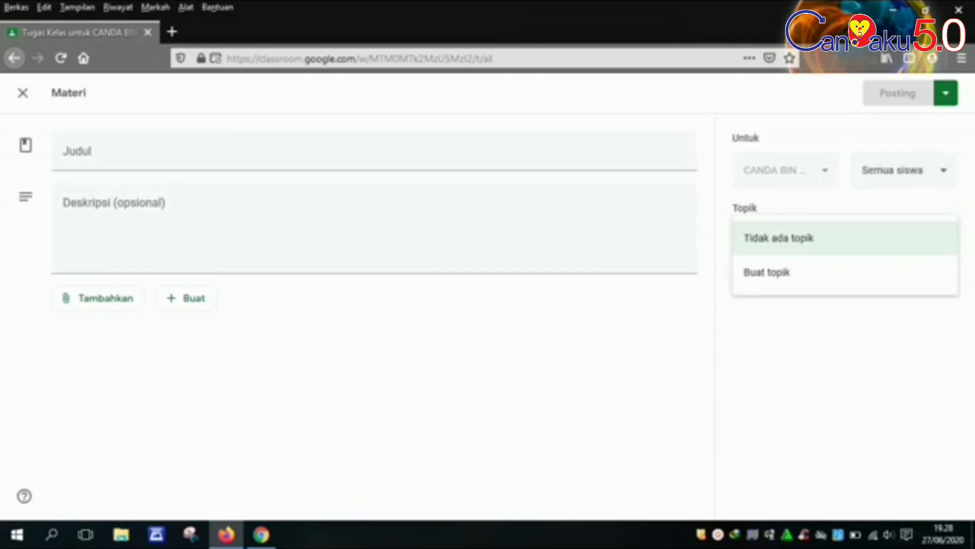
pyautogui.press('Escape')
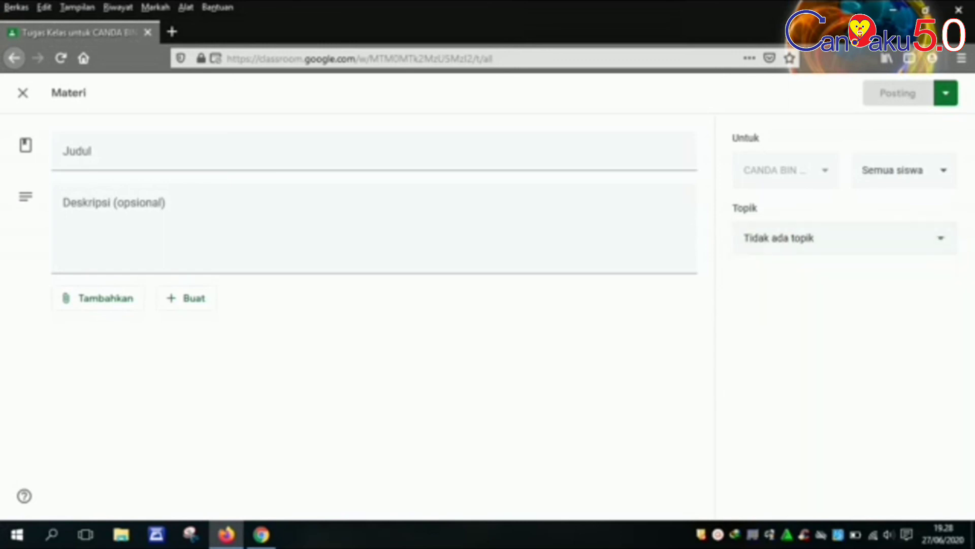
pyautogui.click(23, 92)
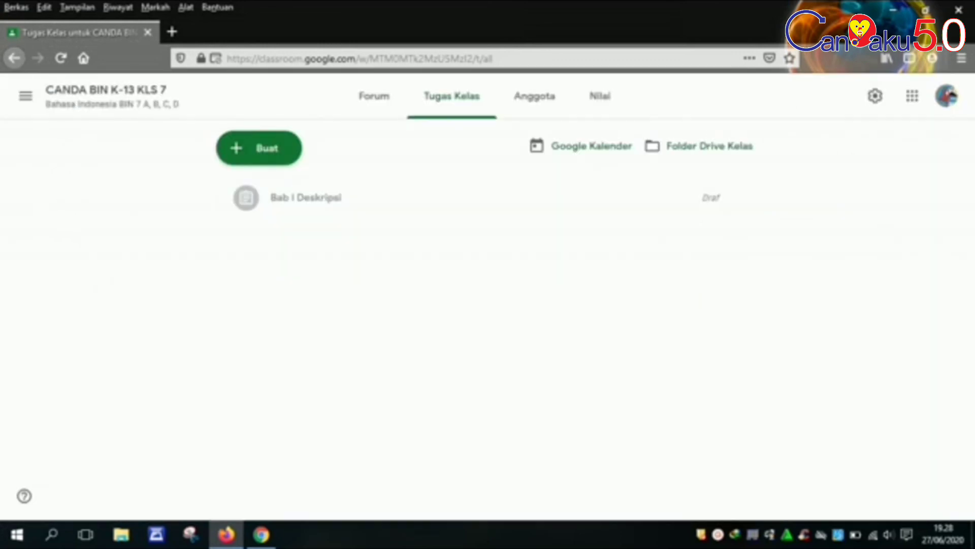
pyautogui.click(260, 148)
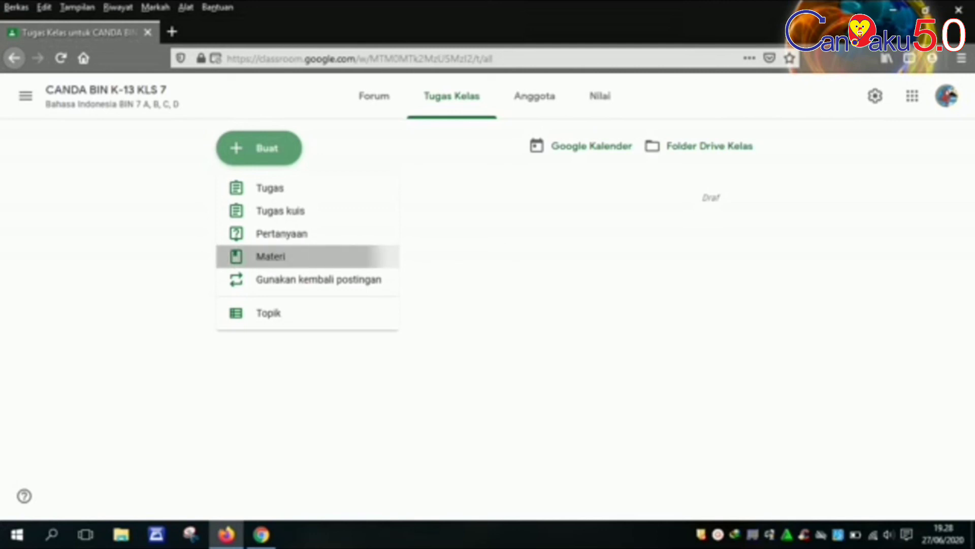
pyautogui.click(271, 256)
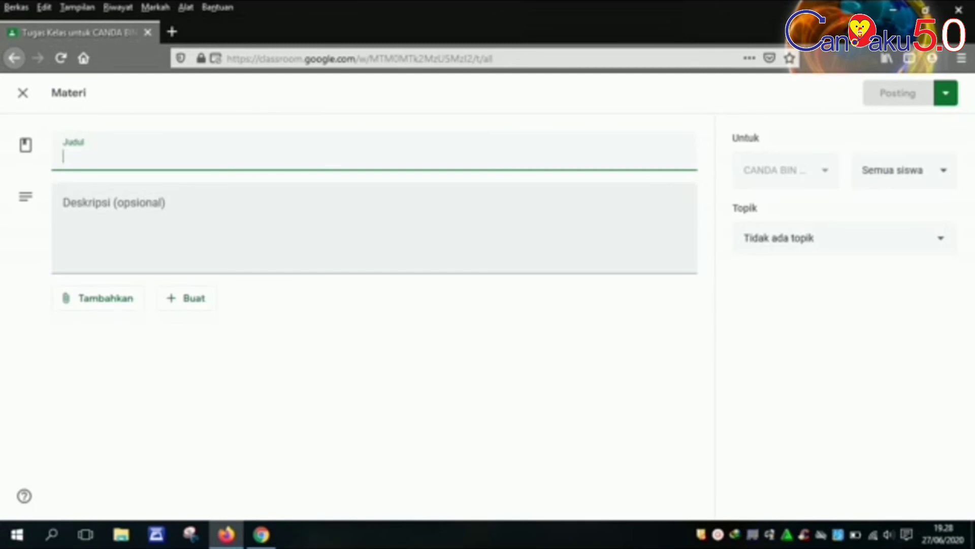
pyautogui.click(23, 93)
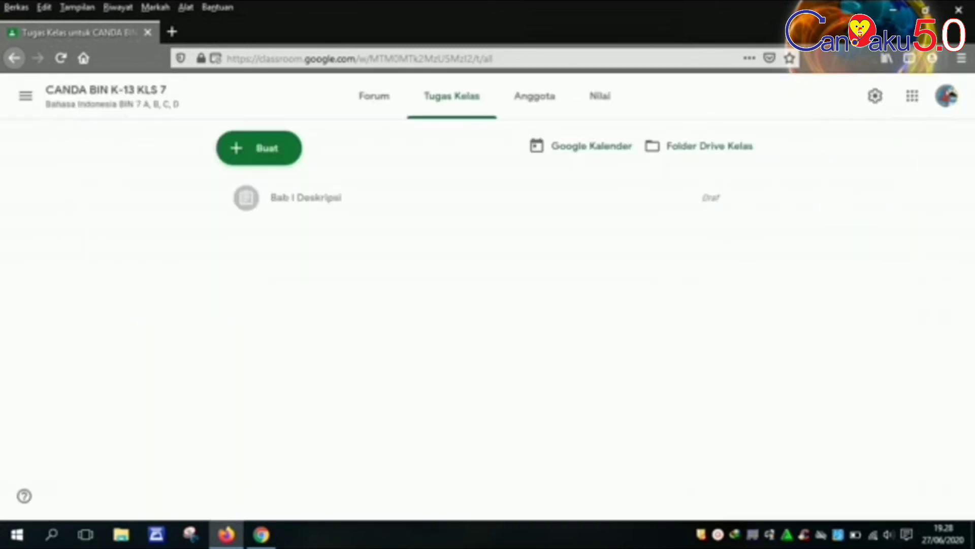
# Check the archived CANDA BIN K-13 KLS 7 class for posts to reuse, try the new-attachment-copies option, and close without reusing anything.
pyautogui.click(259, 148)
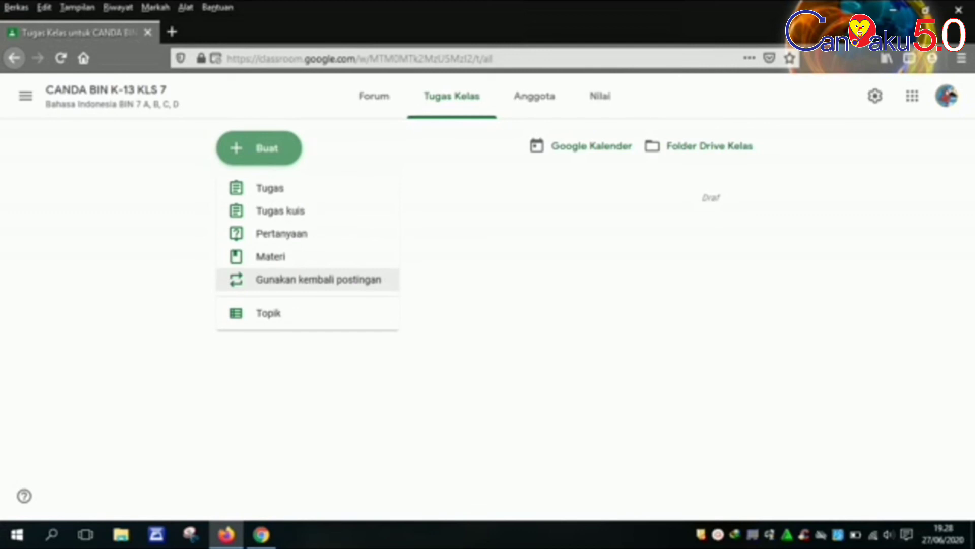
pyautogui.click(318, 279)
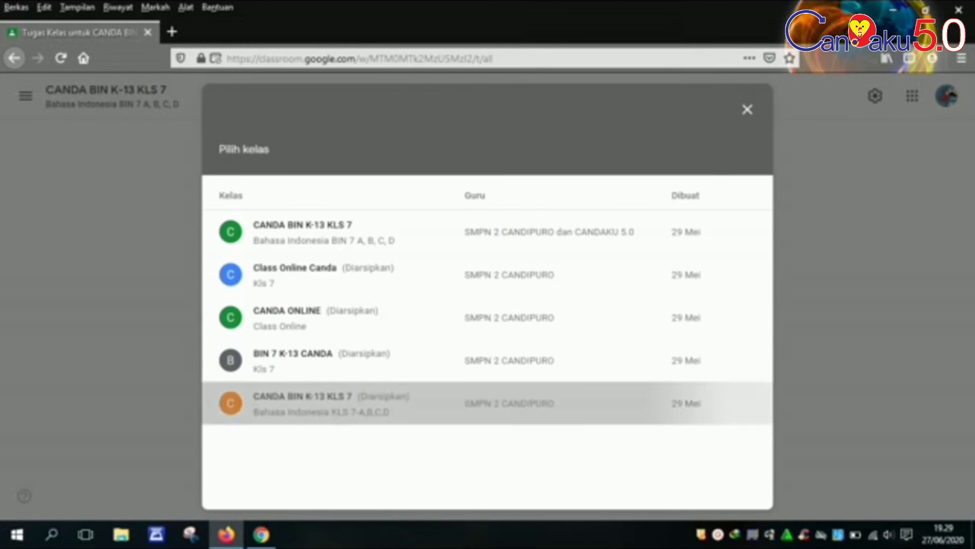
pyautogui.click(330, 403)
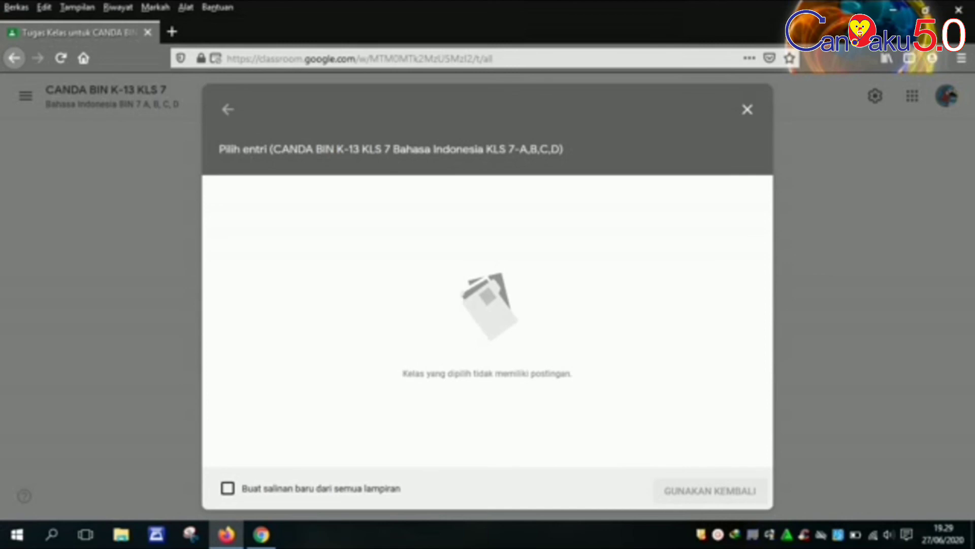
pyautogui.click(227, 488)
pyautogui.click(228, 489)
pyautogui.click(747, 110)
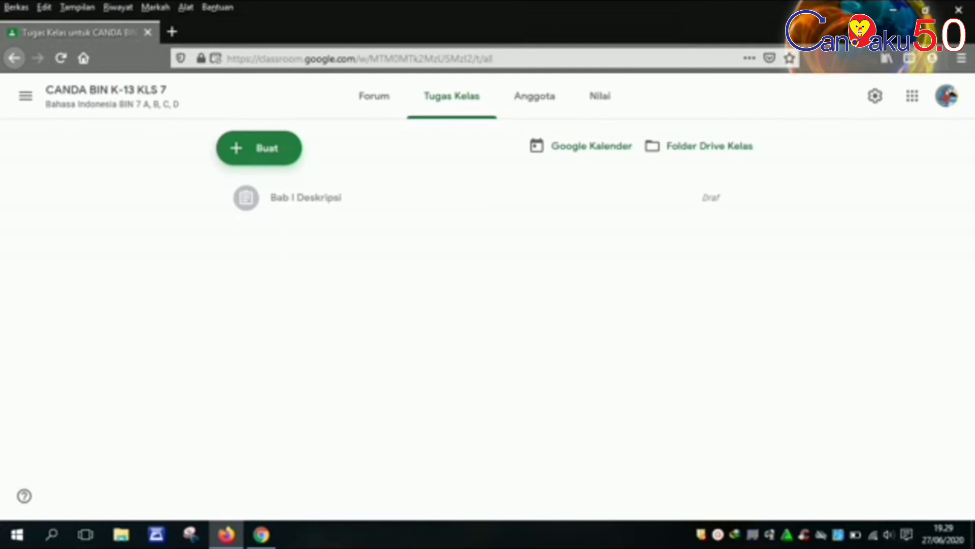
pyautogui.click(260, 148)
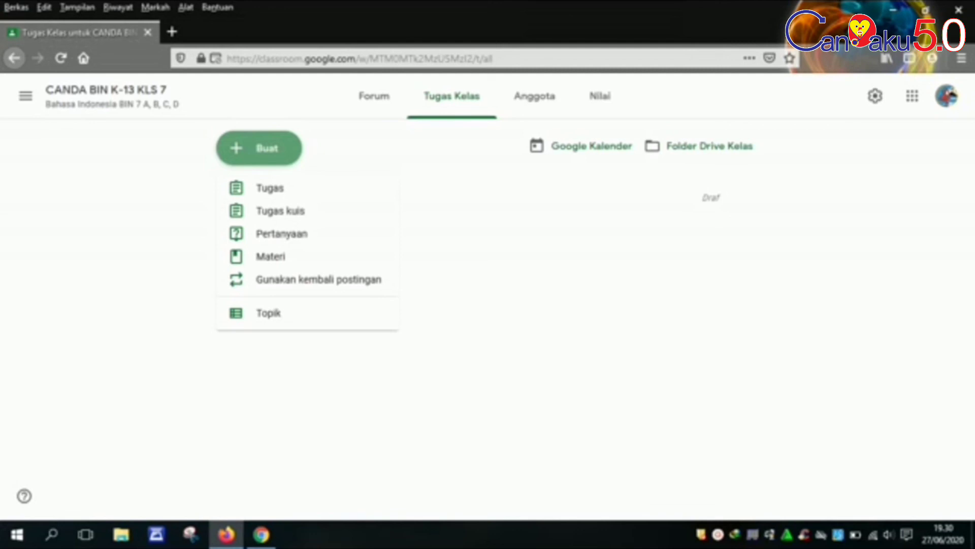
pyautogui.click(718, 534)
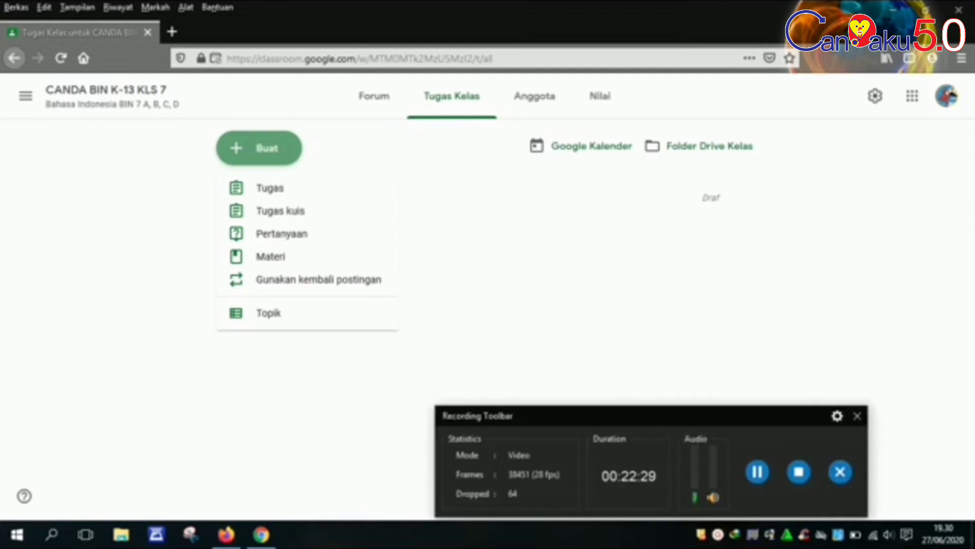